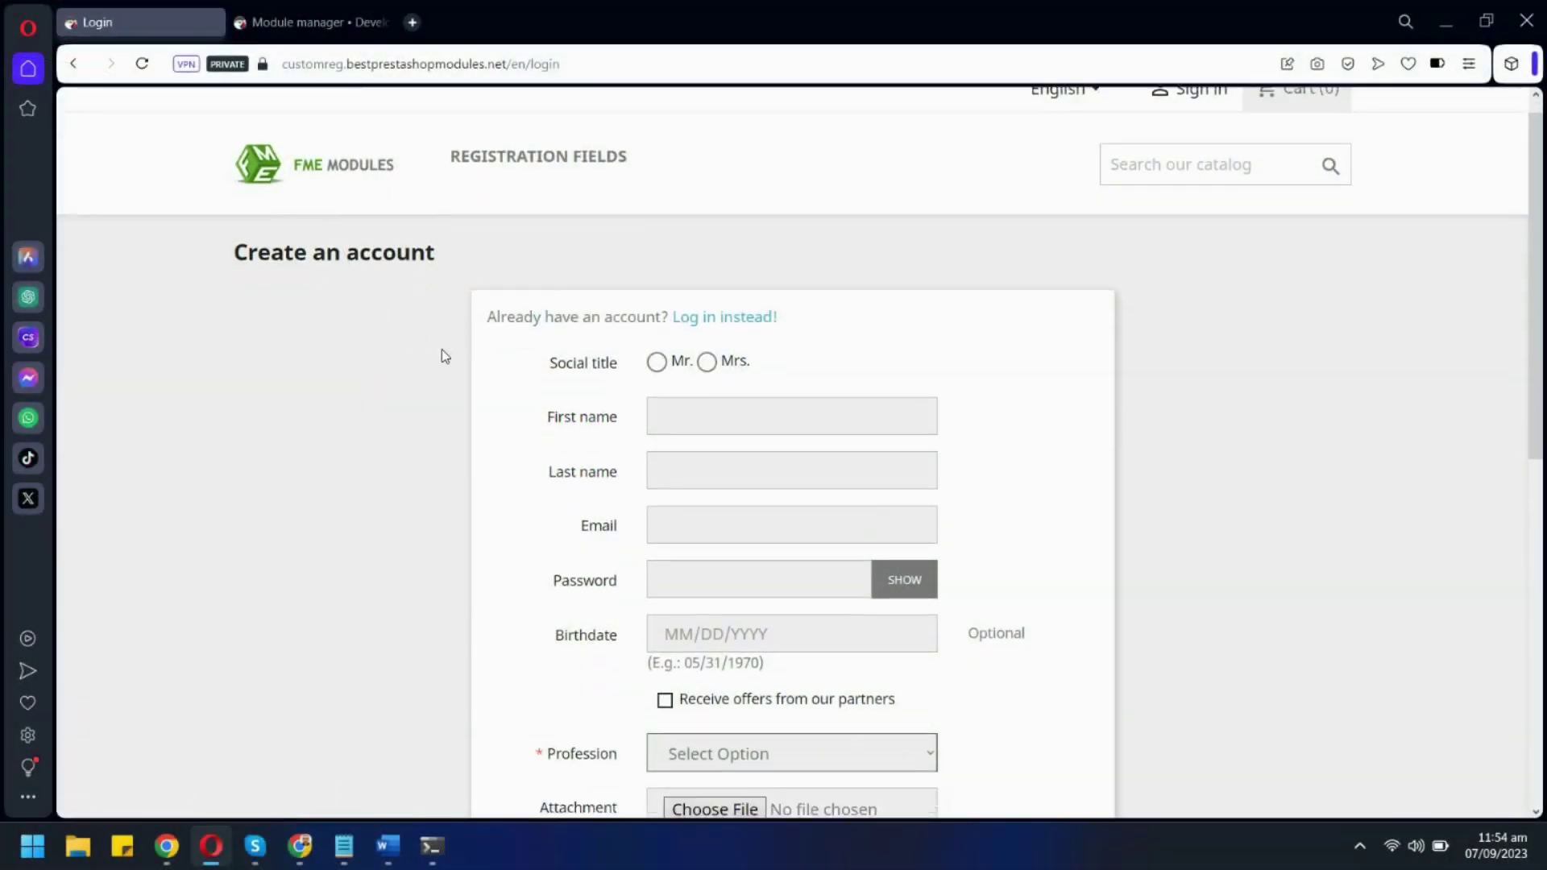
# Examine the account registration form, including the Profession options and the wholesaler question's choices.
pyautogui.scroll(-2, 333, 352)
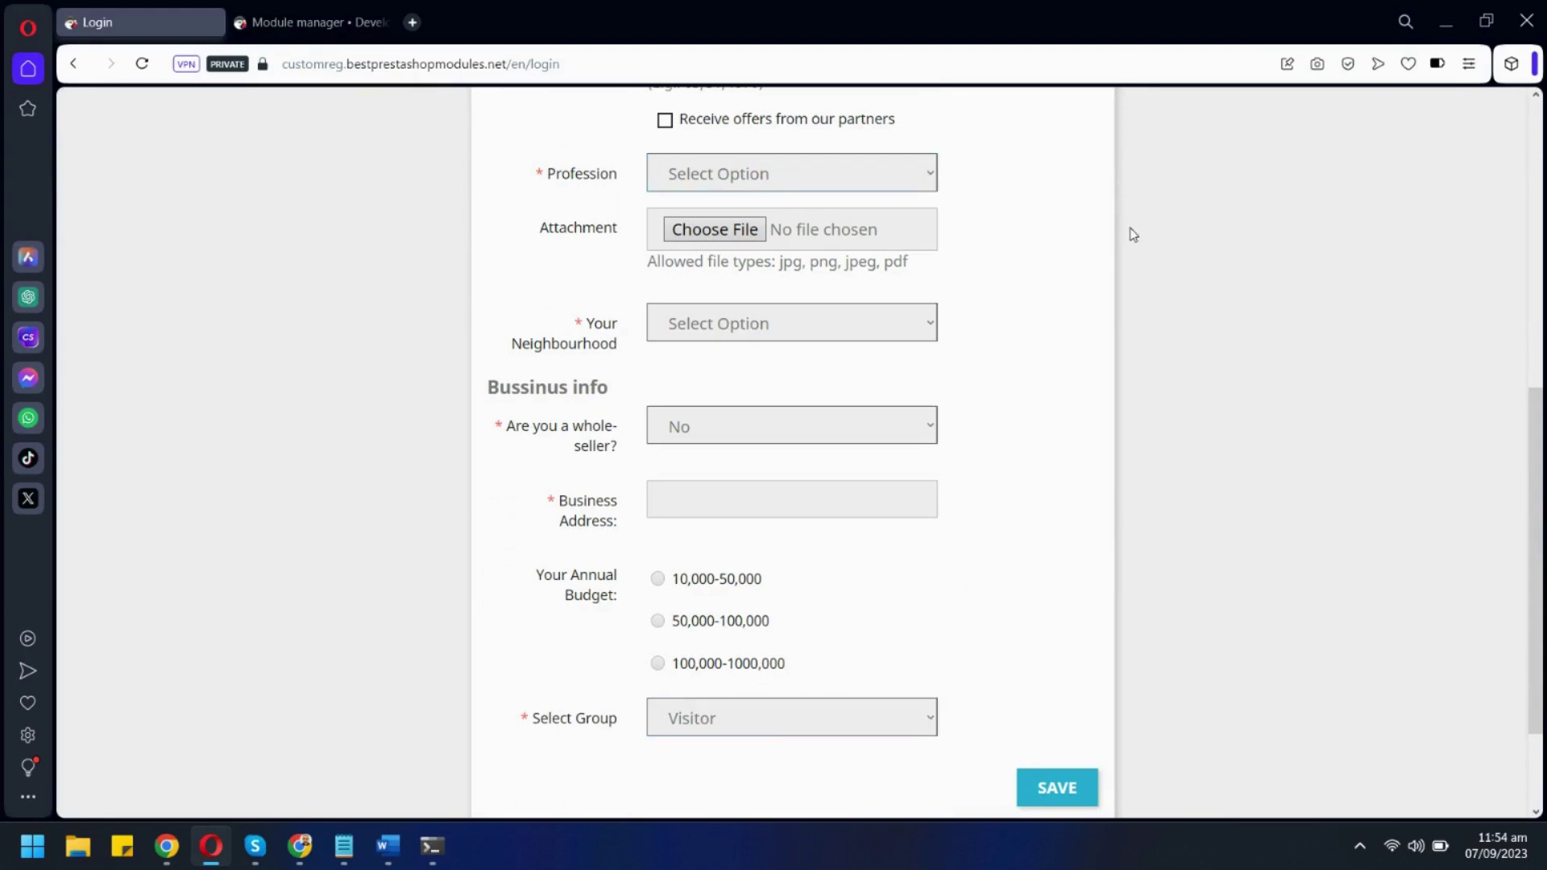
pyautogui.click(929, 173)
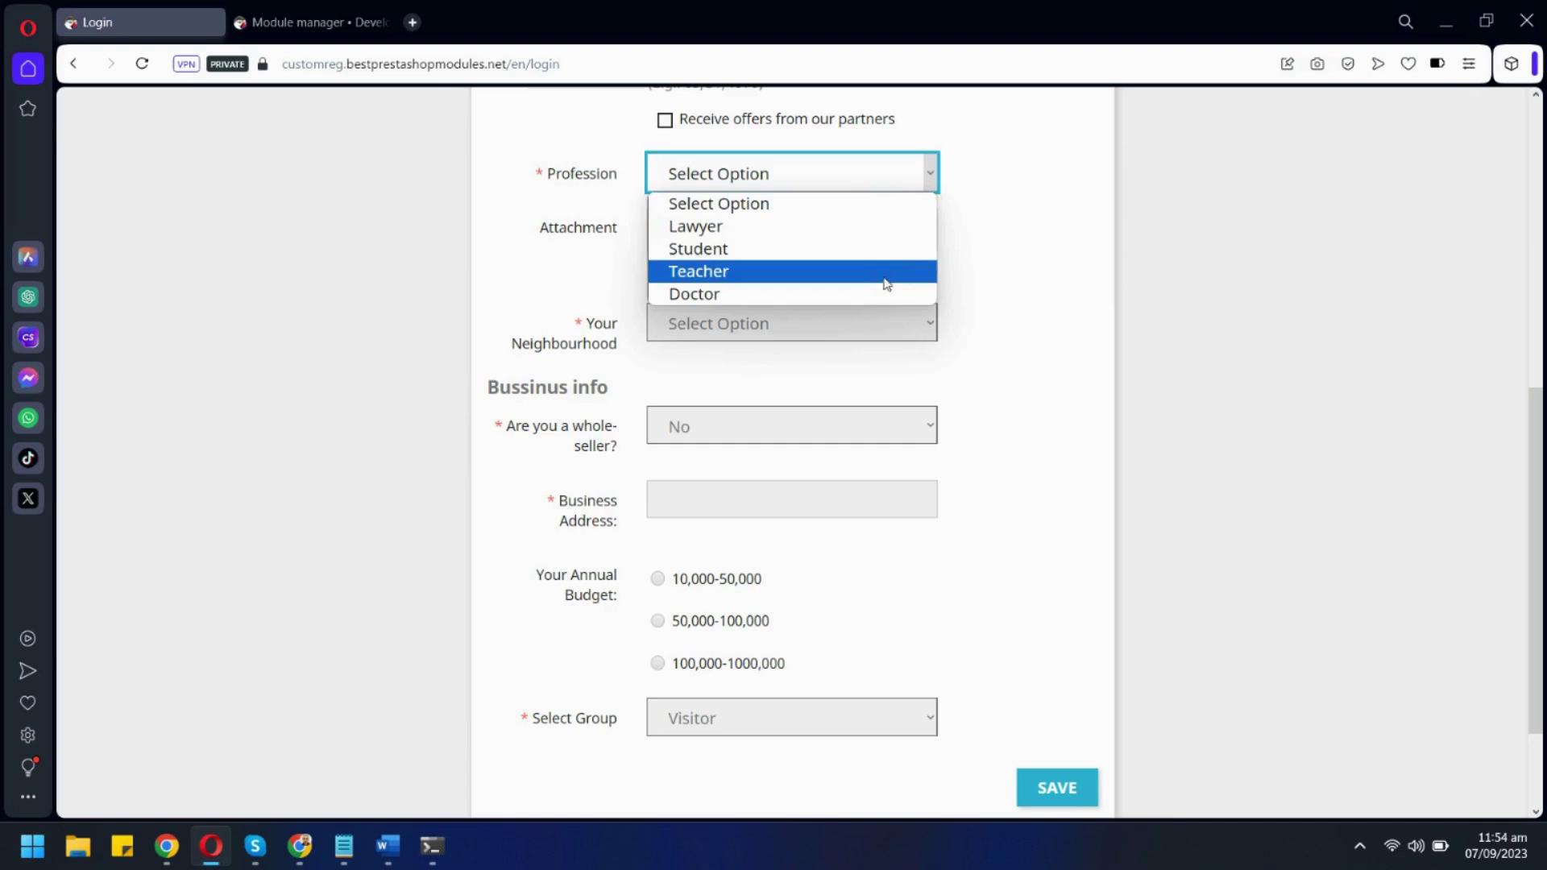
pyautogui.click(948, 265)
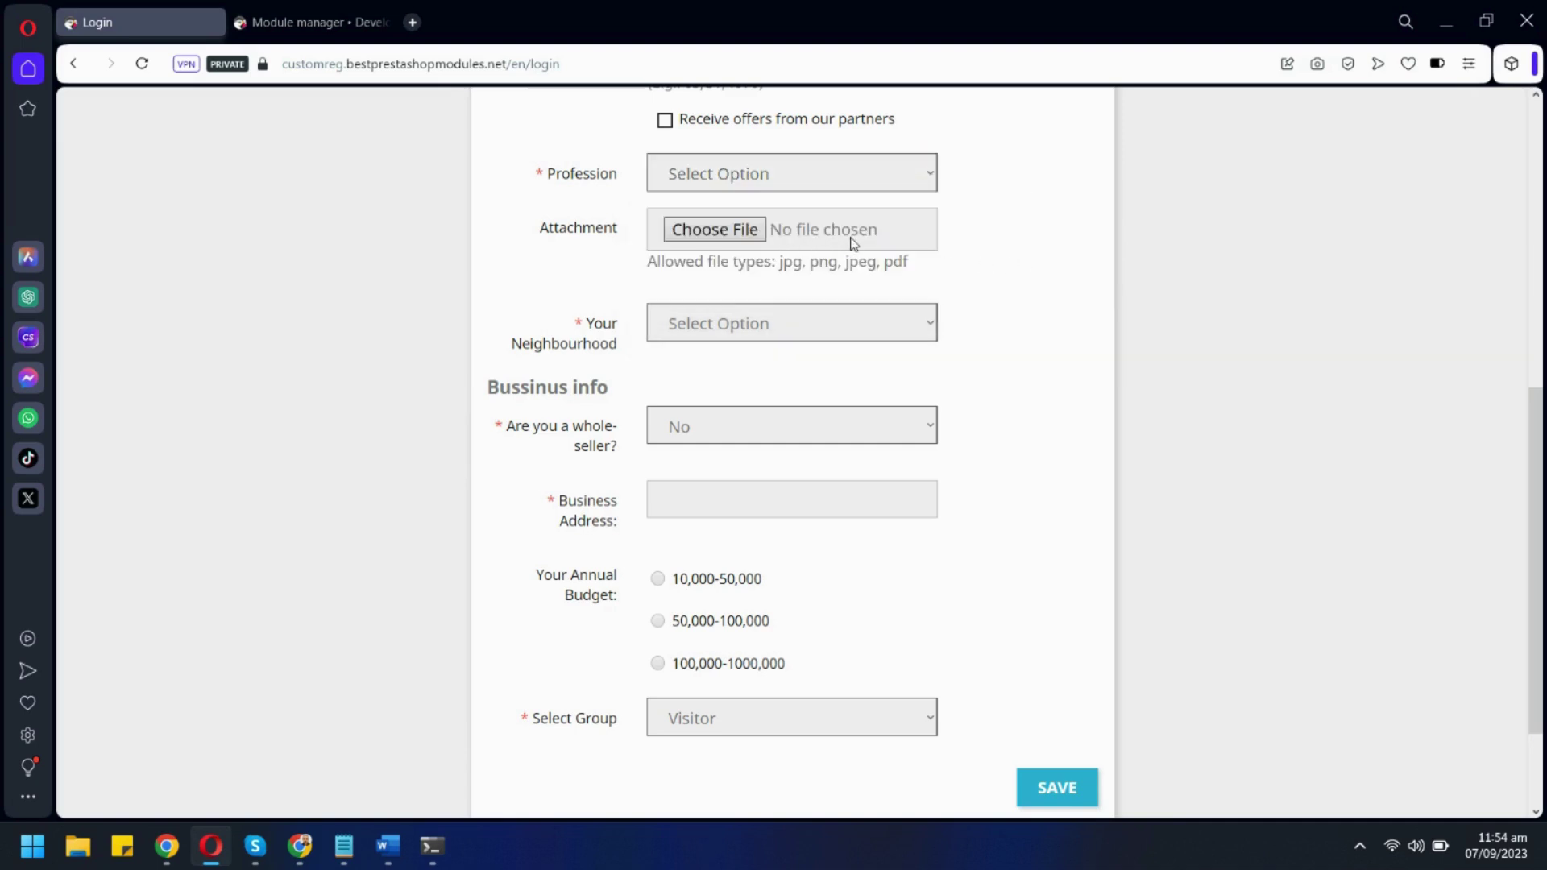
pyautogui.scroll(-2, 983, 243)
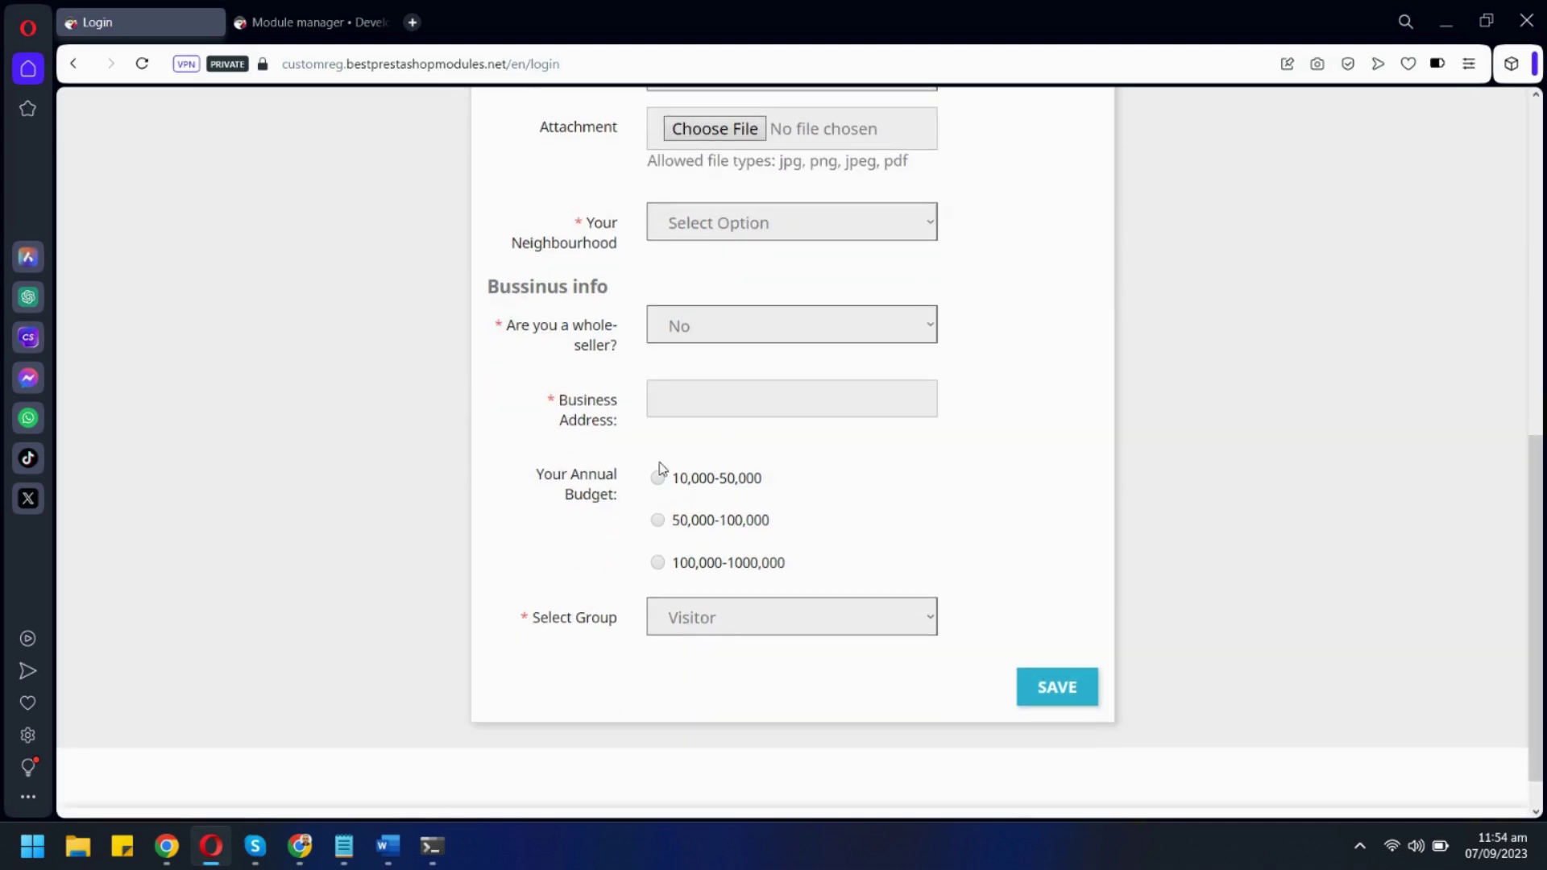
pyautogui.click(669, 327)
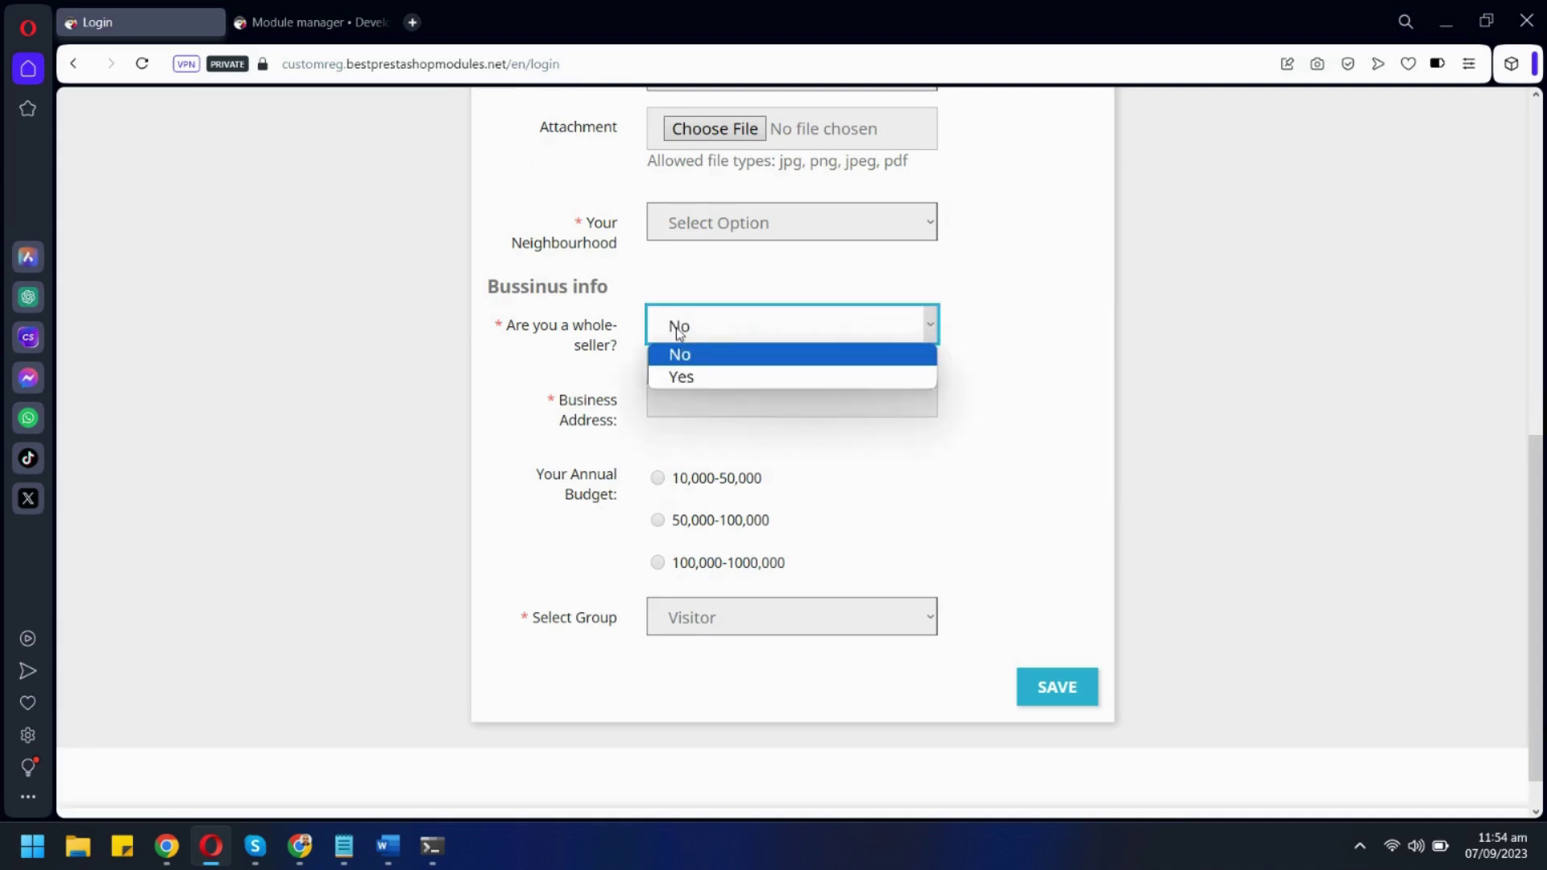
pyautogui.click(622, 377)
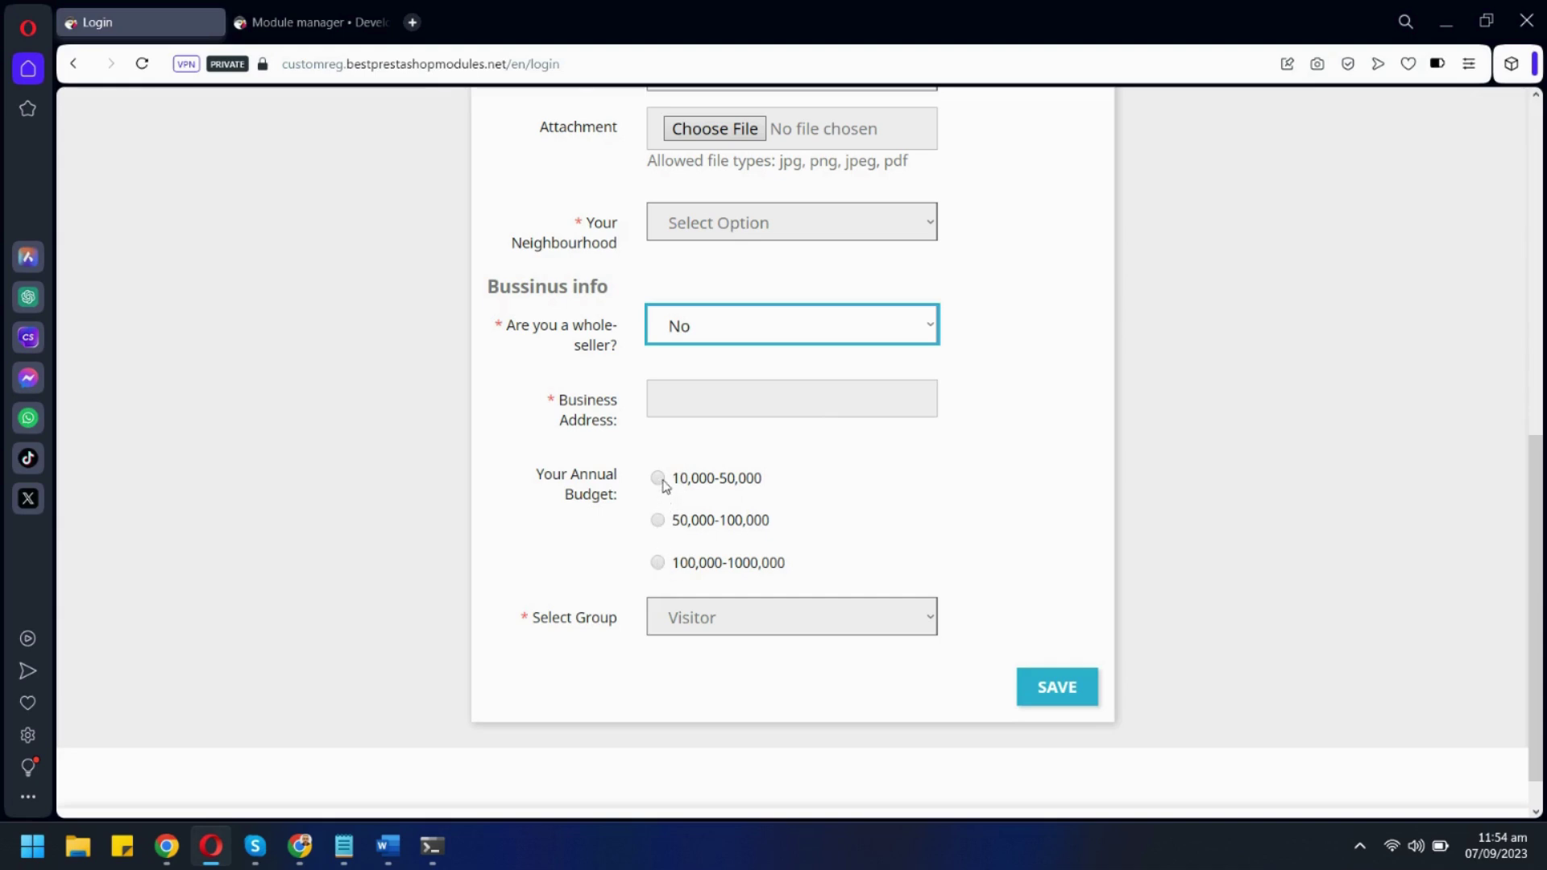
pyautogui.scroll(2, 657, 484)
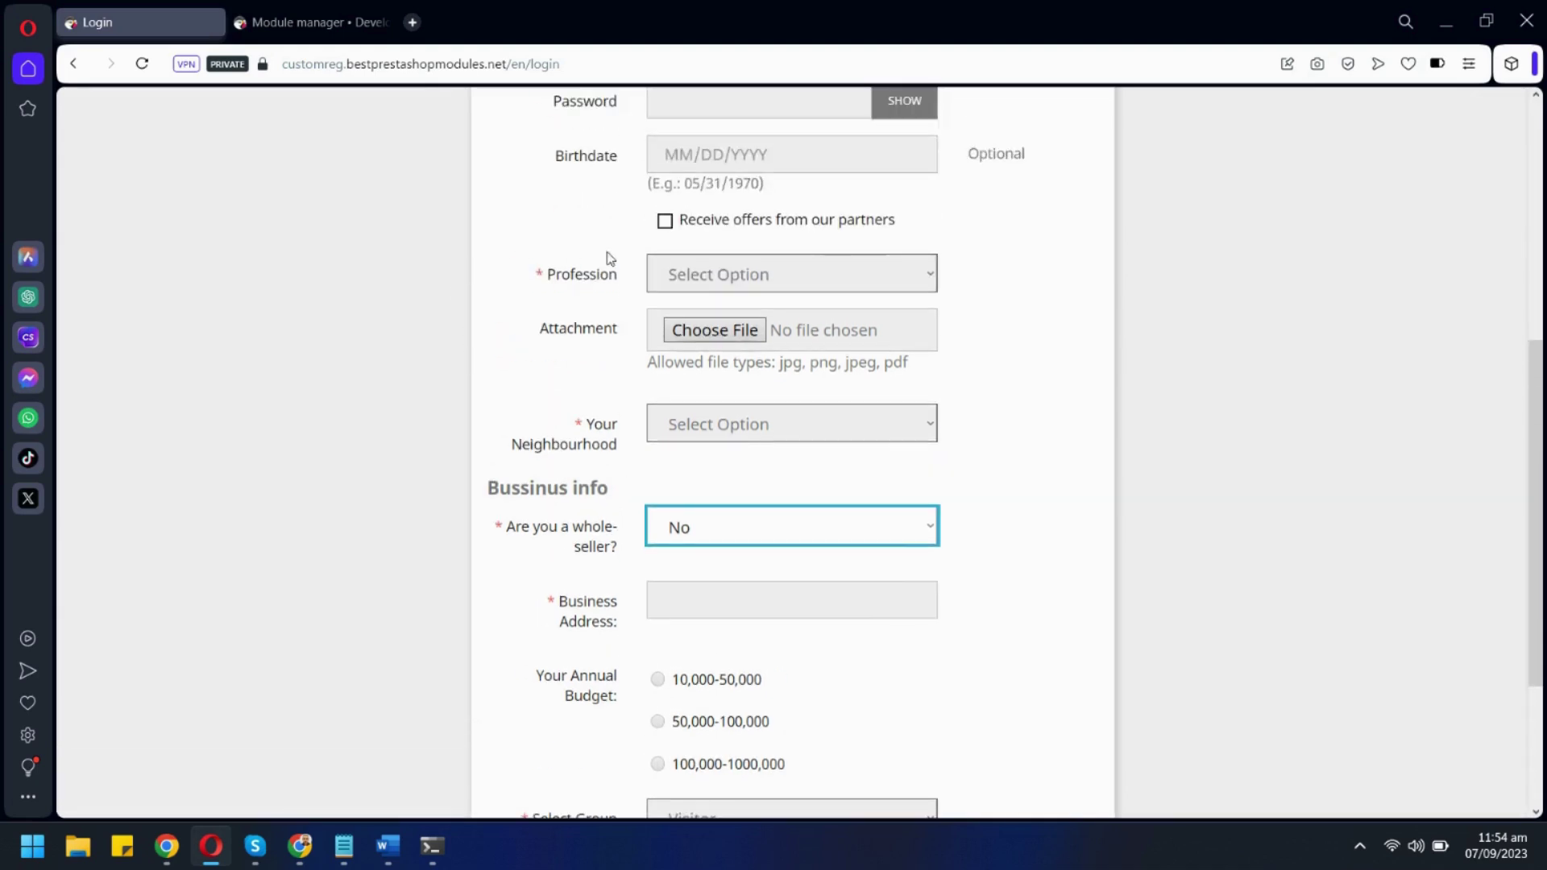
# Set the profession to Lawyer and switch it to Student to compare the dependent fields.
pyautogui.click(919, 277)
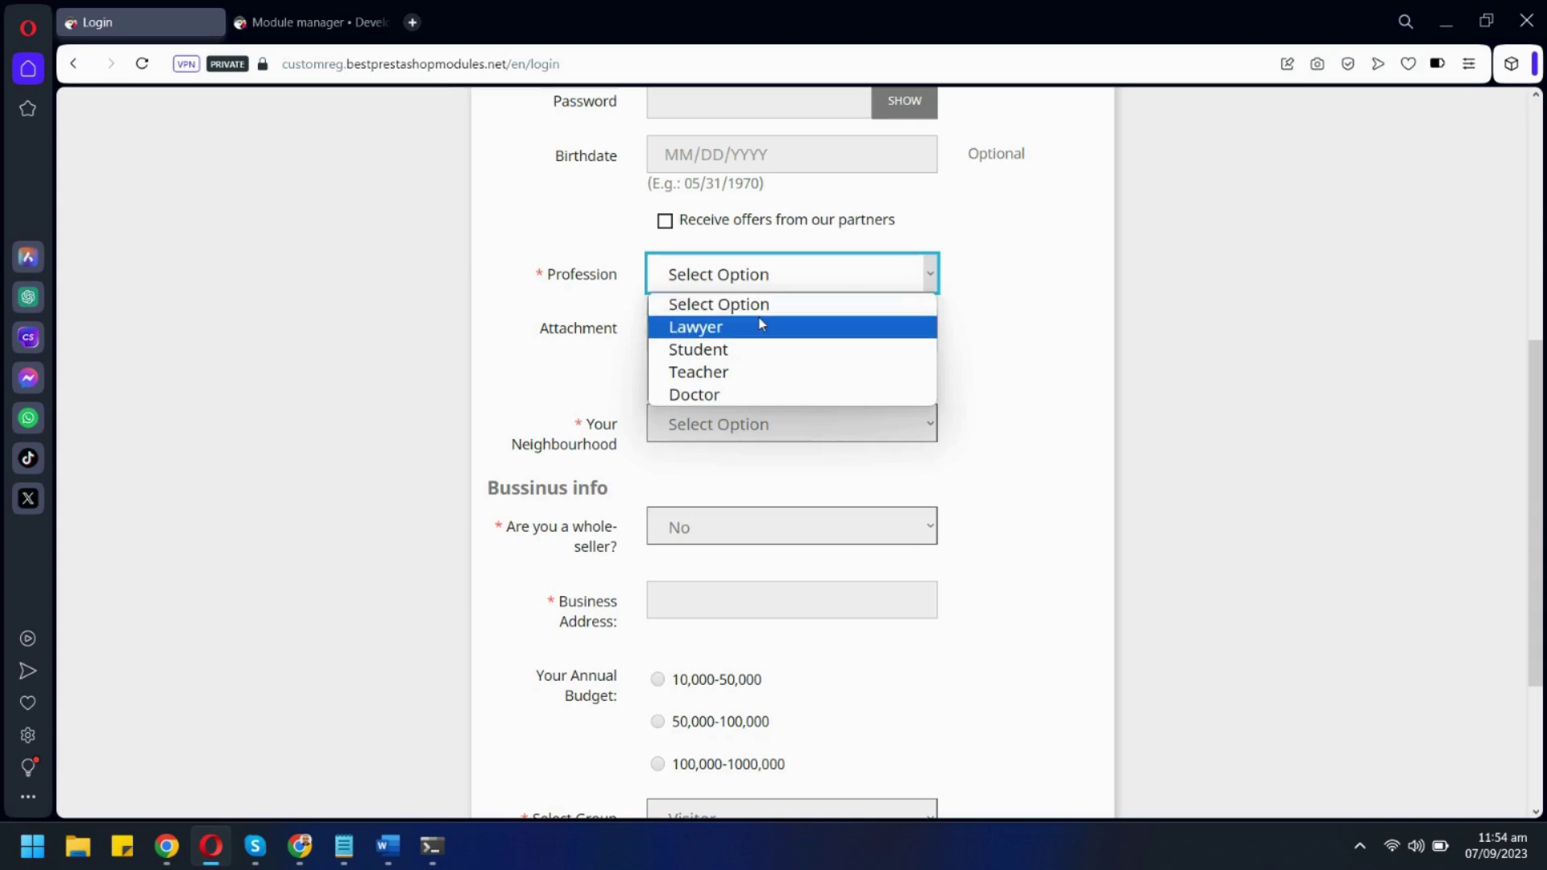
pyautogui.click(760, 325)
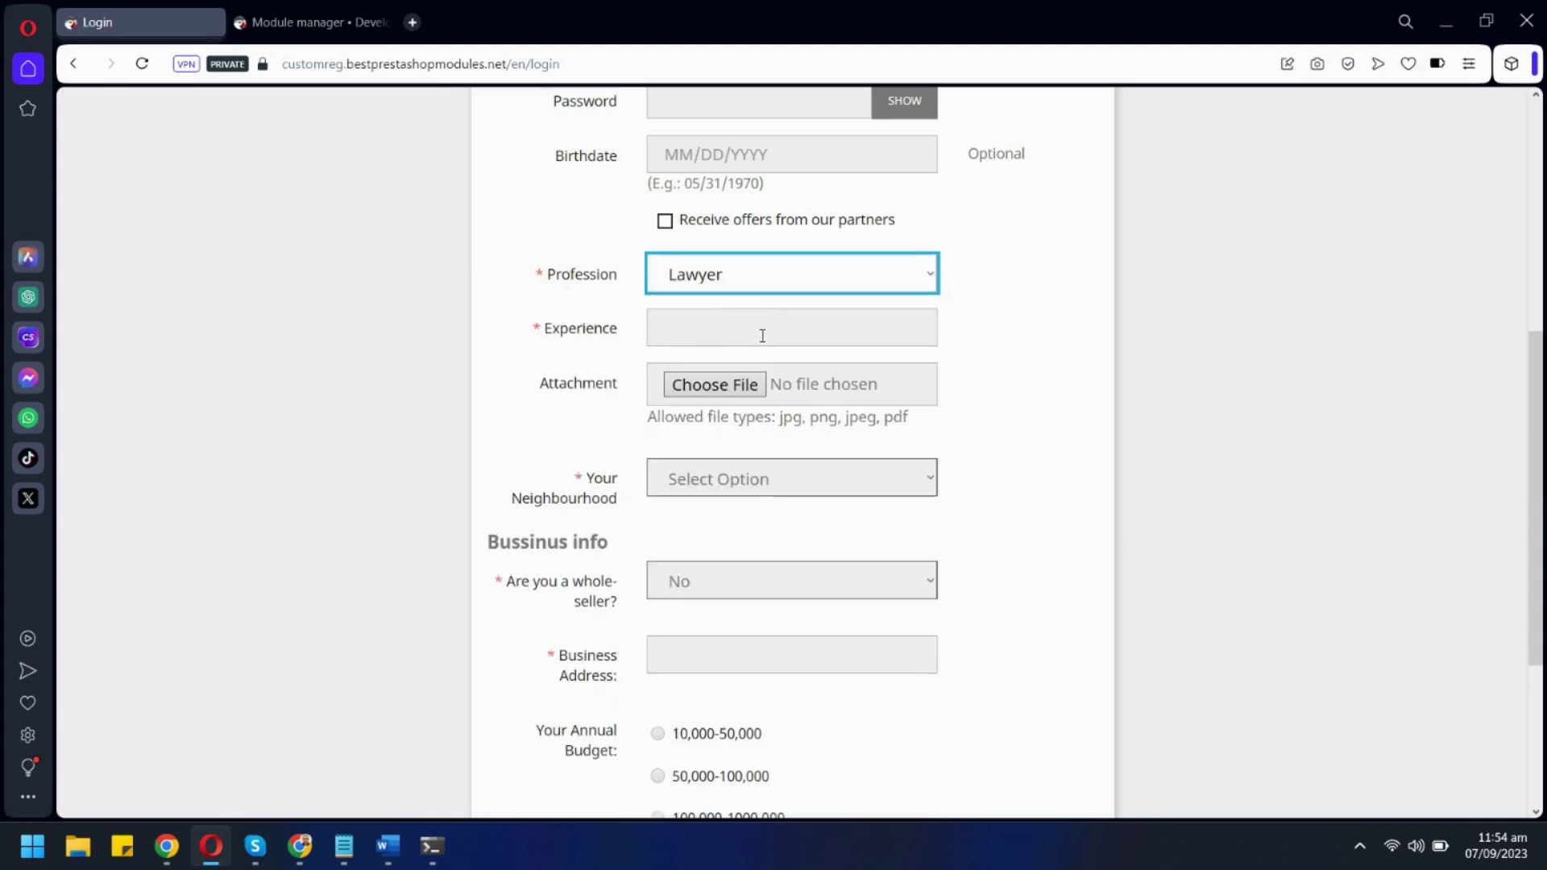
pyautogui.click(763, 273)
pyautogui.click(732, 349)
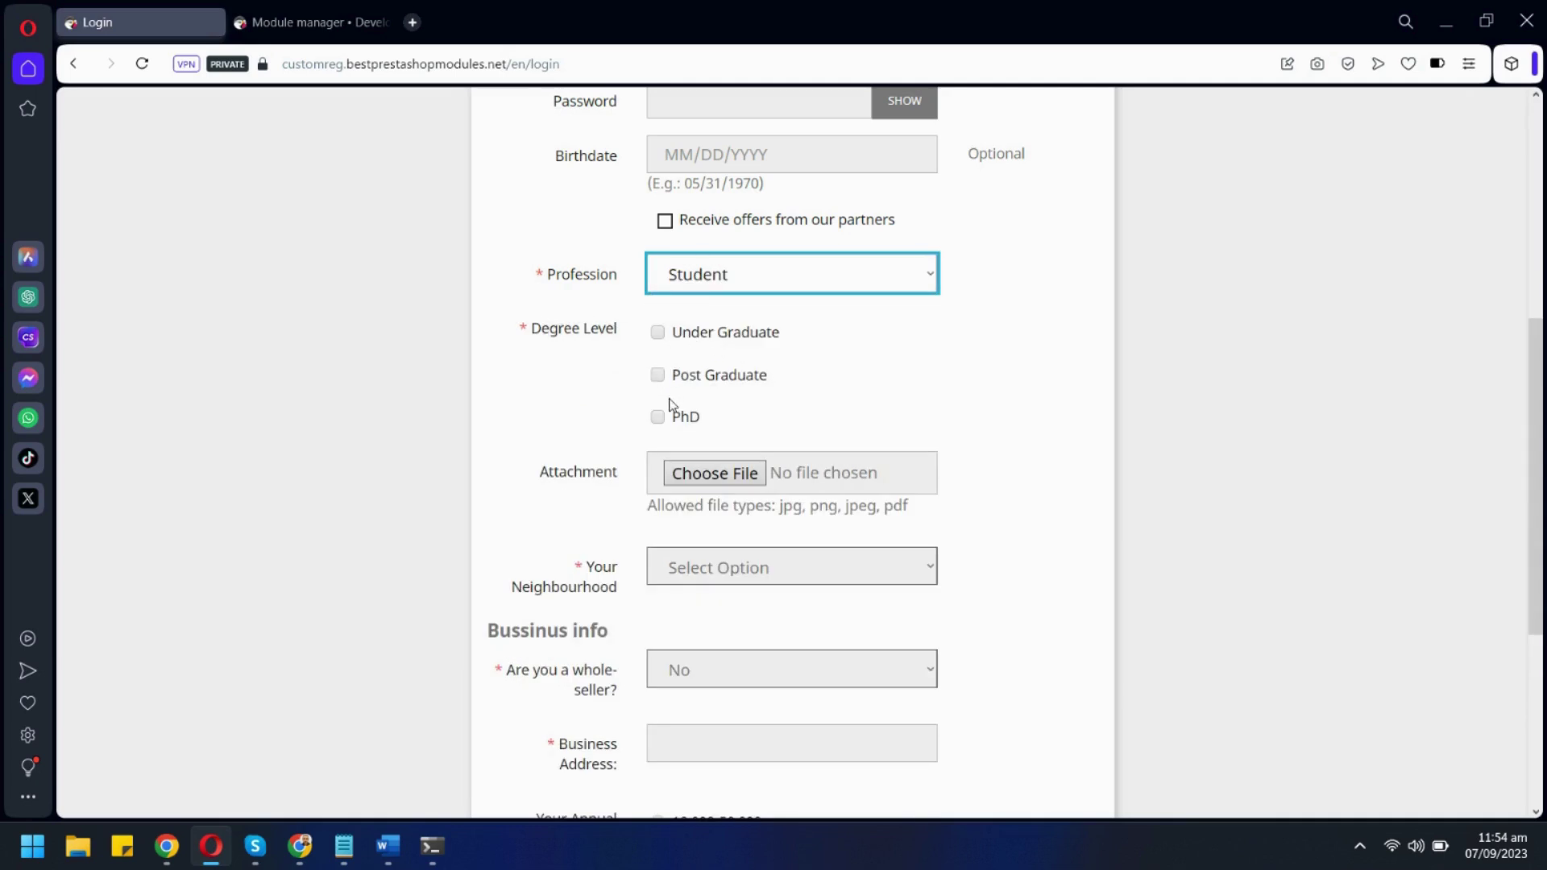
pyautogui.scroll(-1, 798, 318)
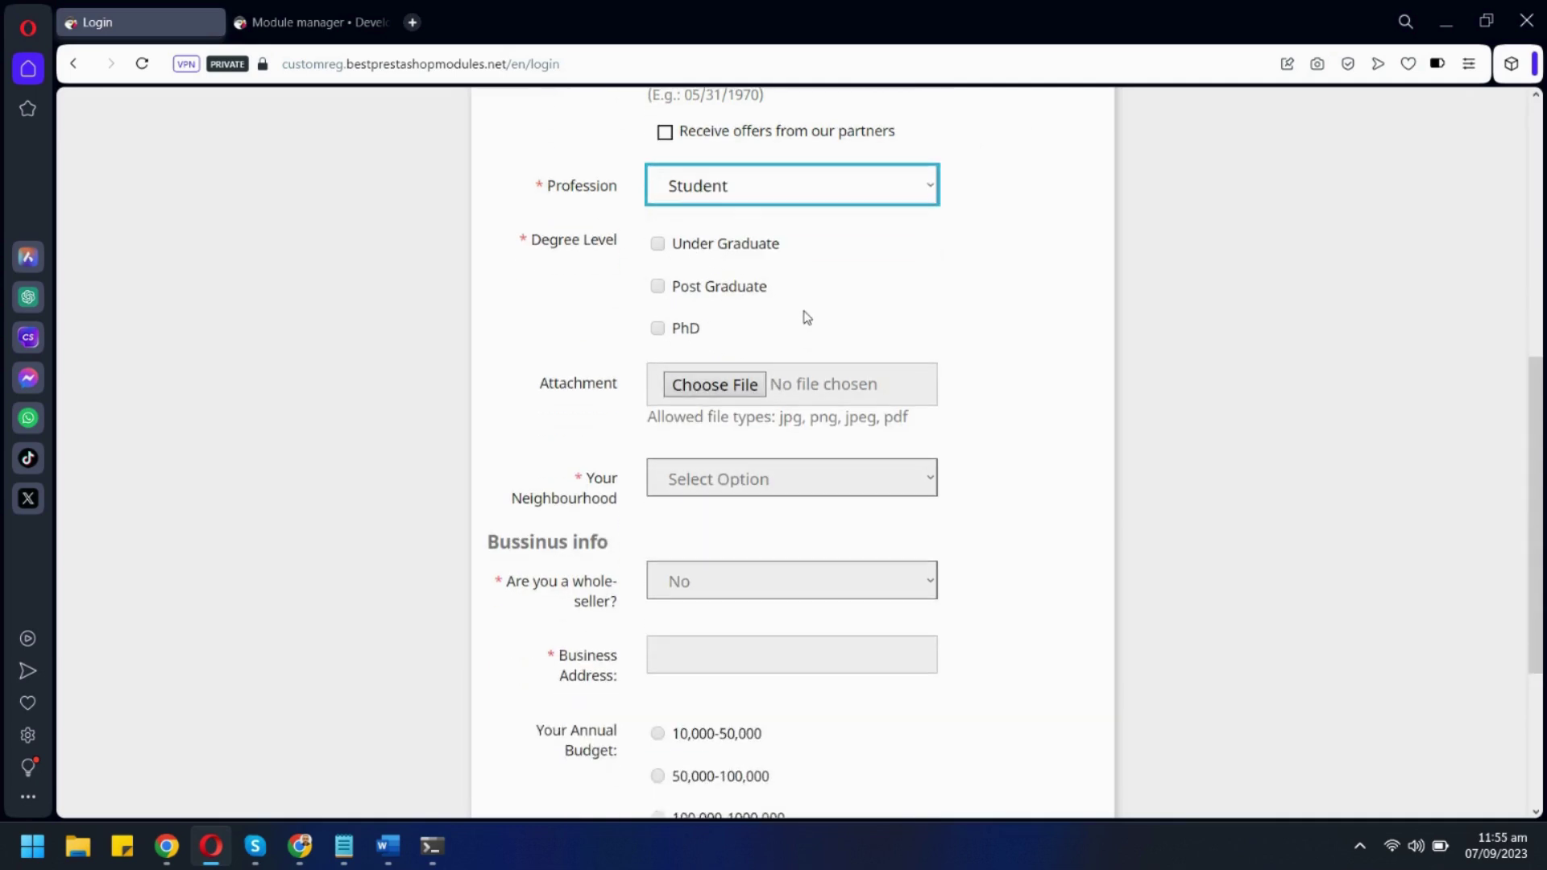
# Set the neighbourhood to Boston and look over the form's dependent fields.
pyautogui.click(690, 480)
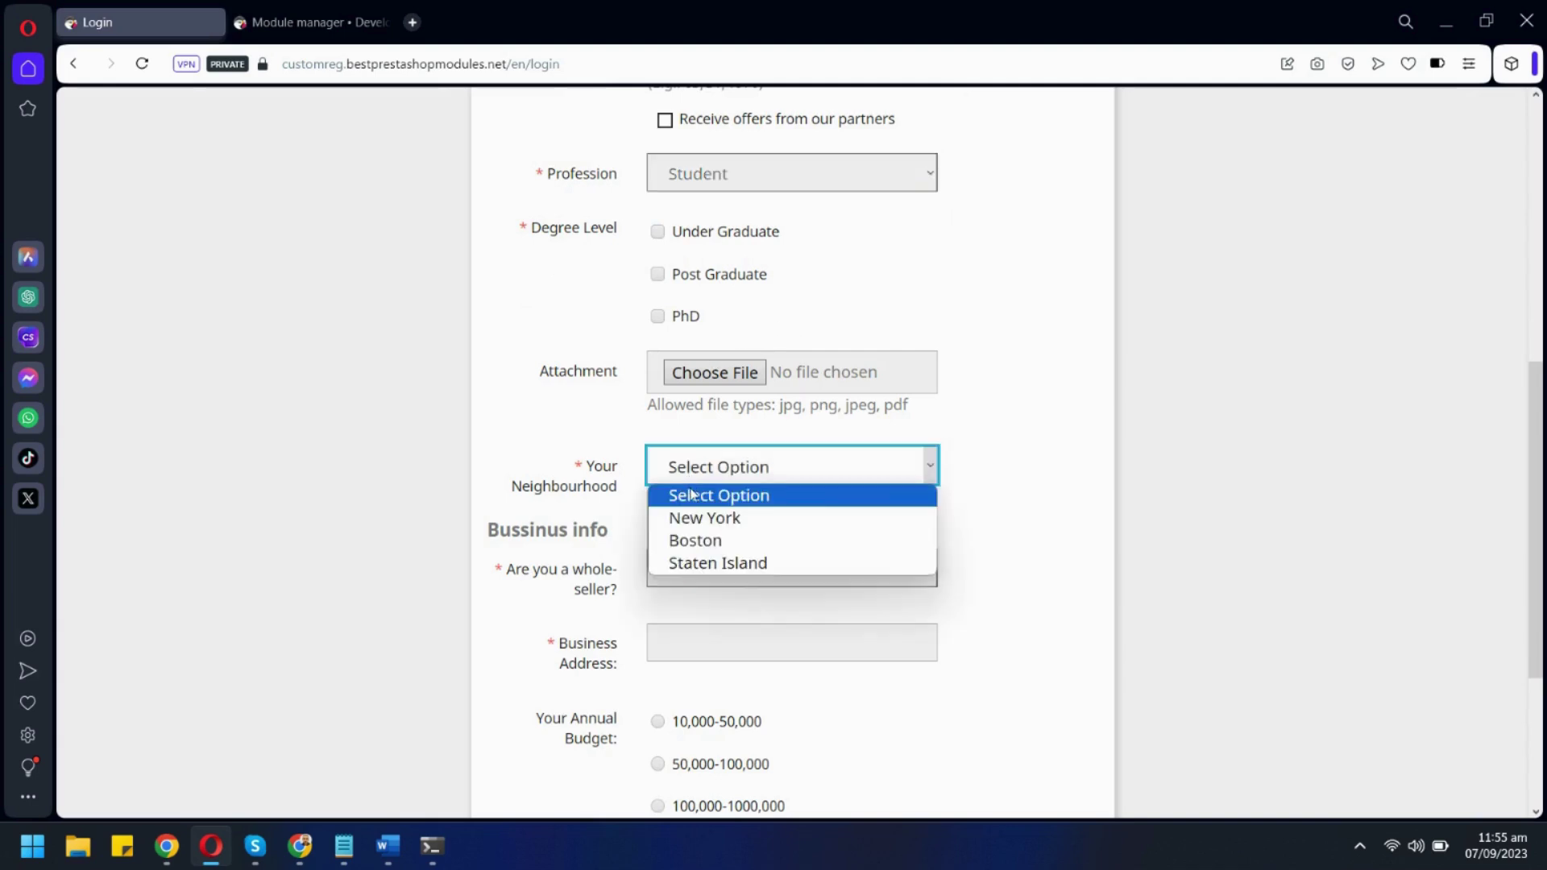
pyautogui.click(693, 540)
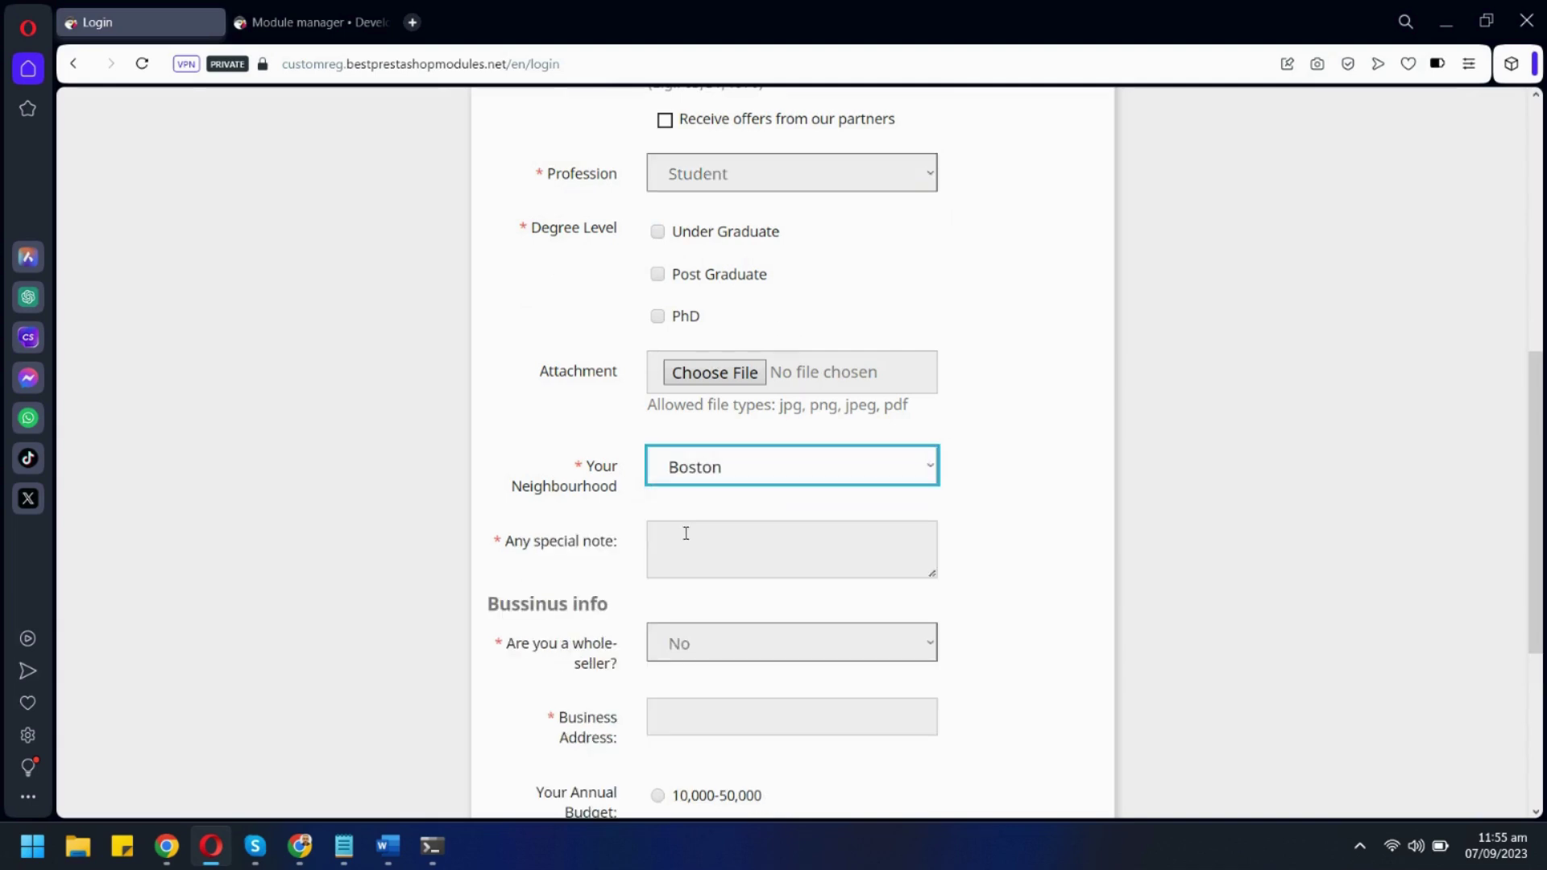
pyautogui.scroll(-1, 820, 539)
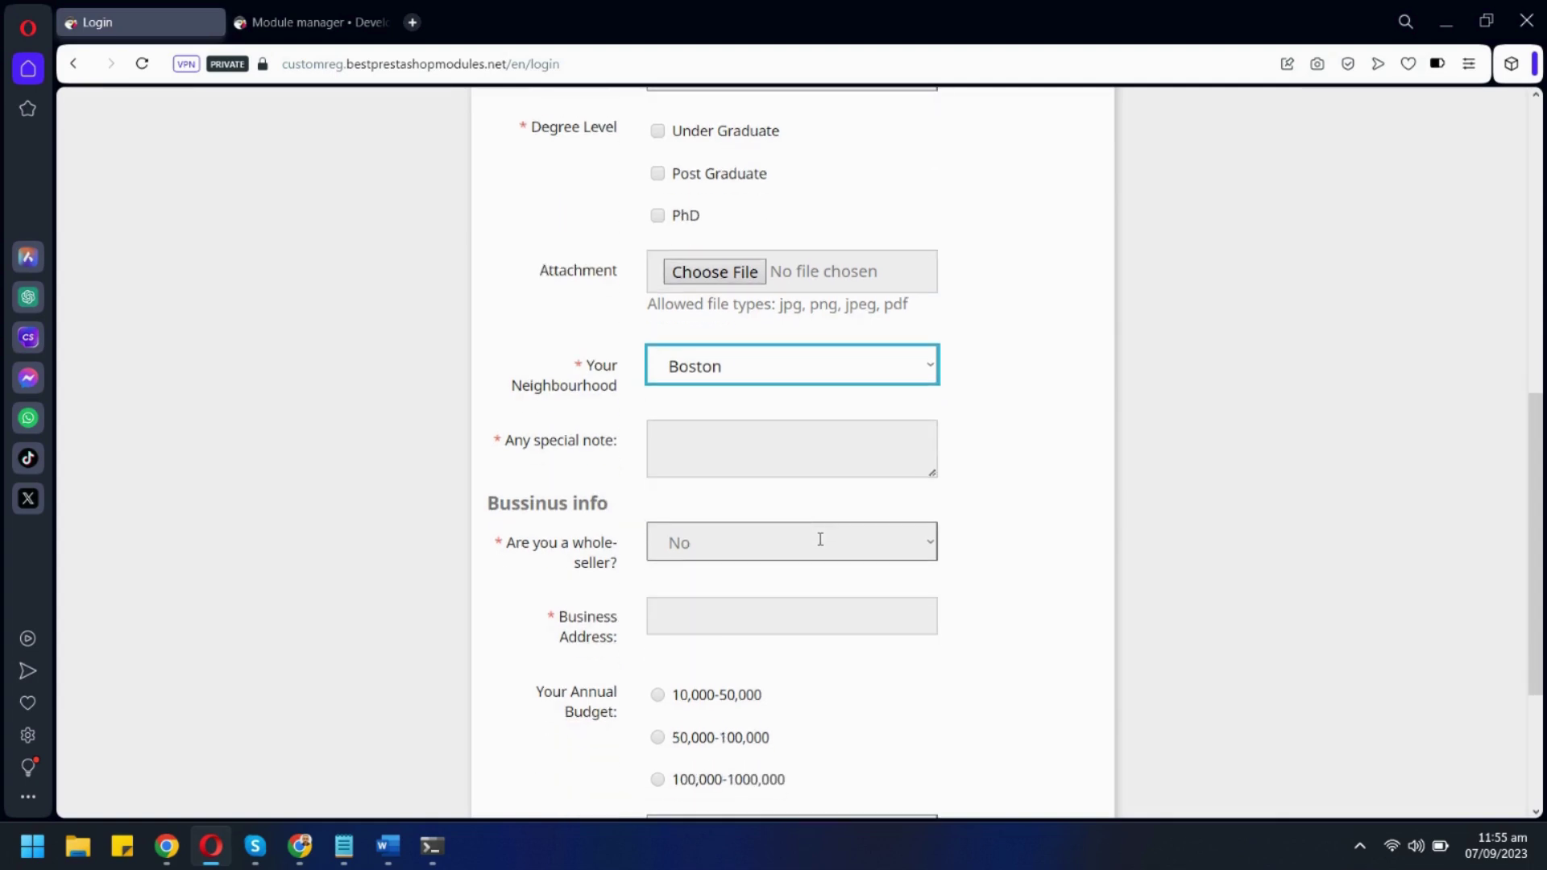
pyautogui.scroll(7, 818, 542)
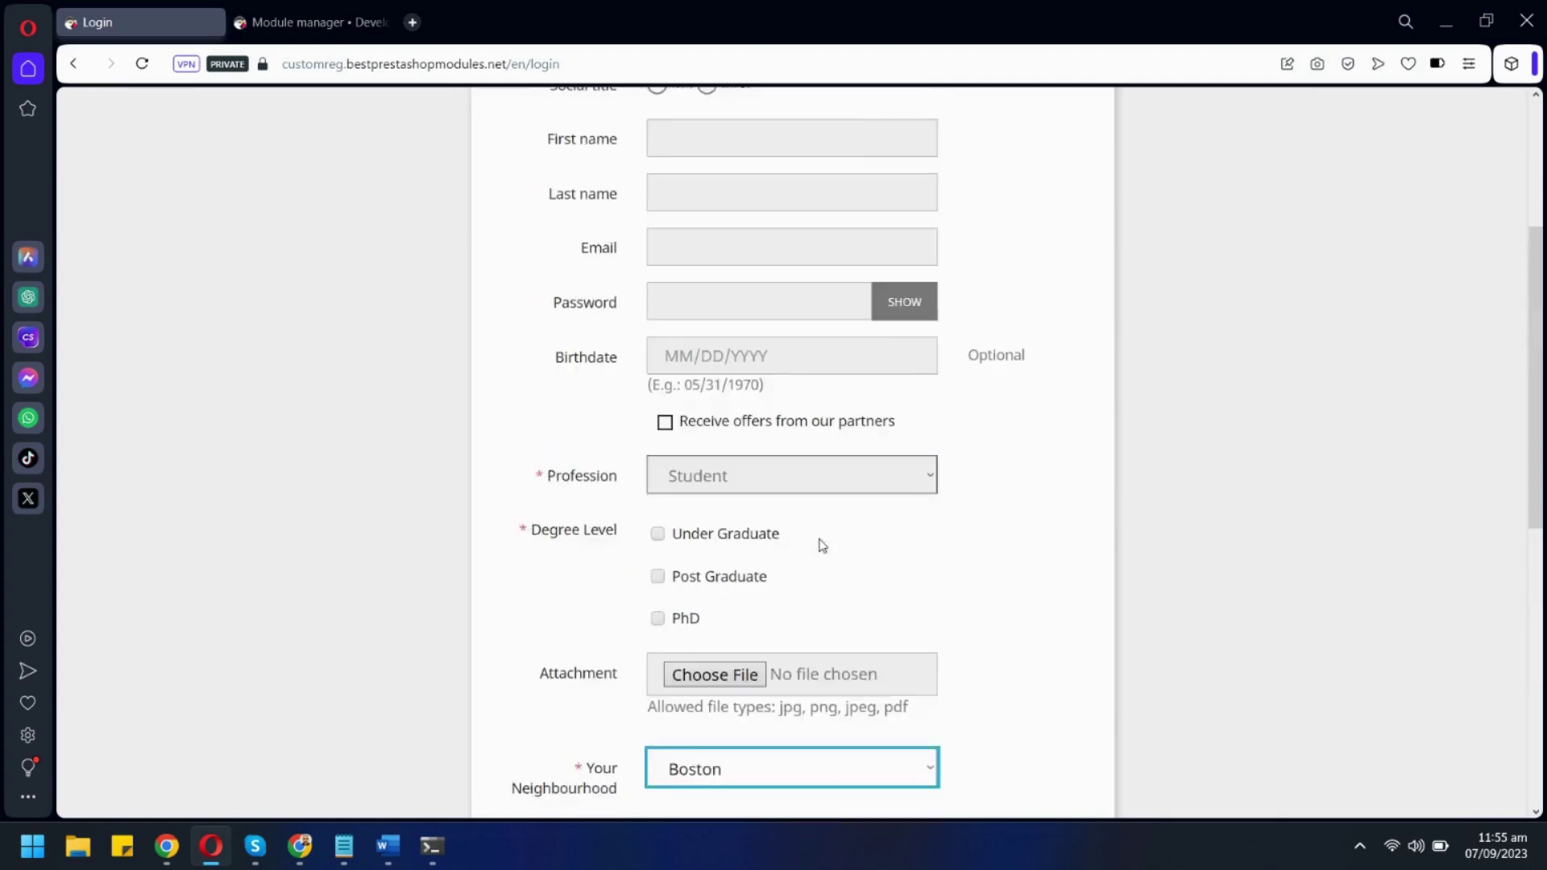
# Complete the registration with the business address, the 10,000-50,000 annual budget and the Customer group, and save it.
pyautogui.scroll(-1, 674, 335)
pyautogui.click(674, 337)
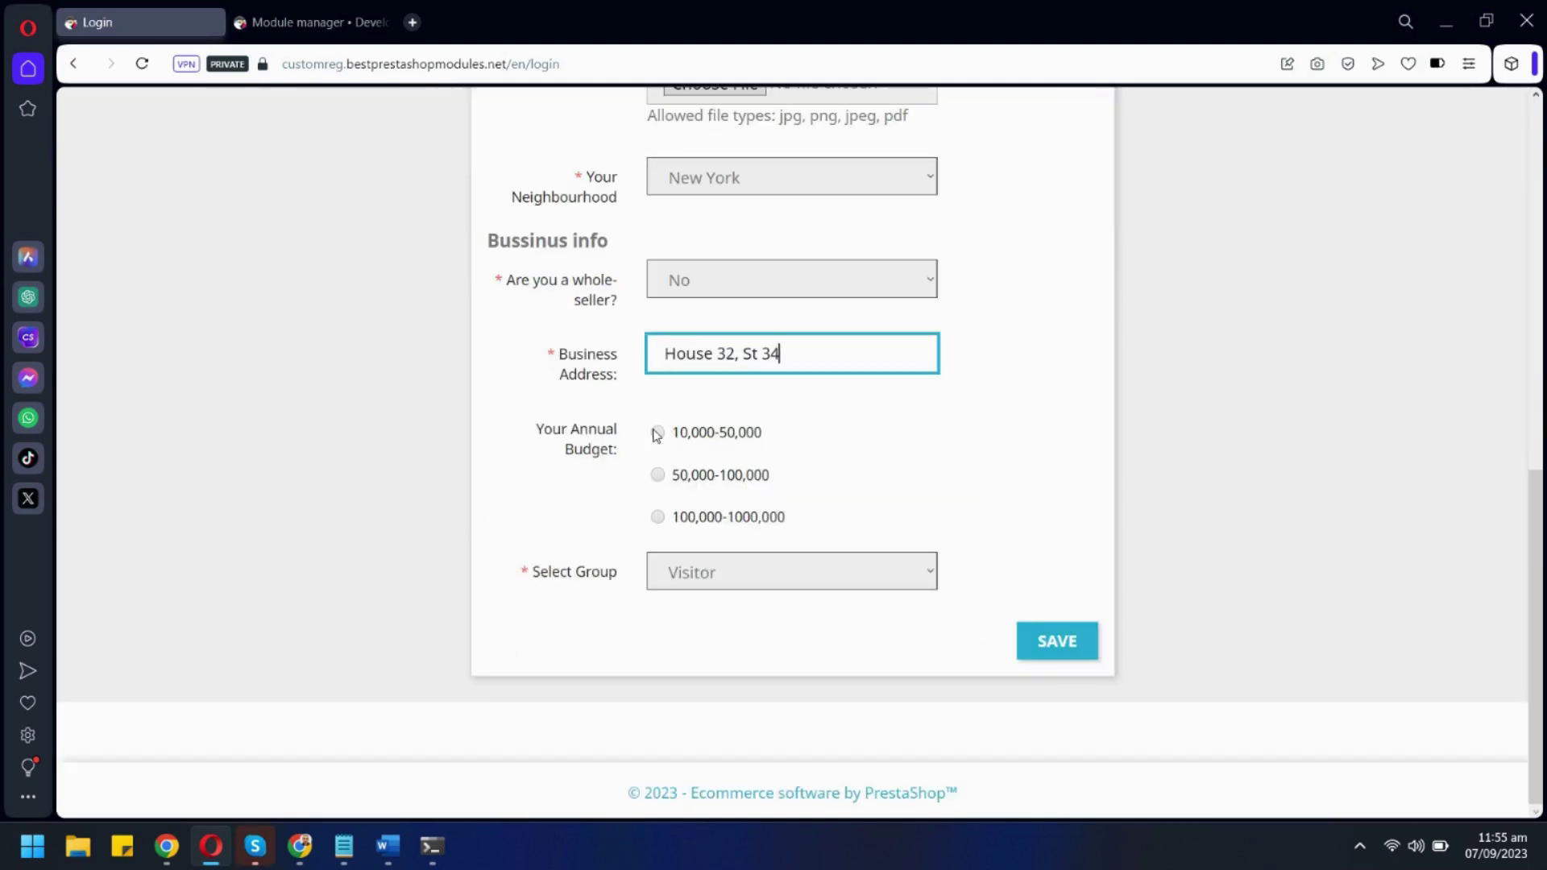
pyautogui.click(657, 432)
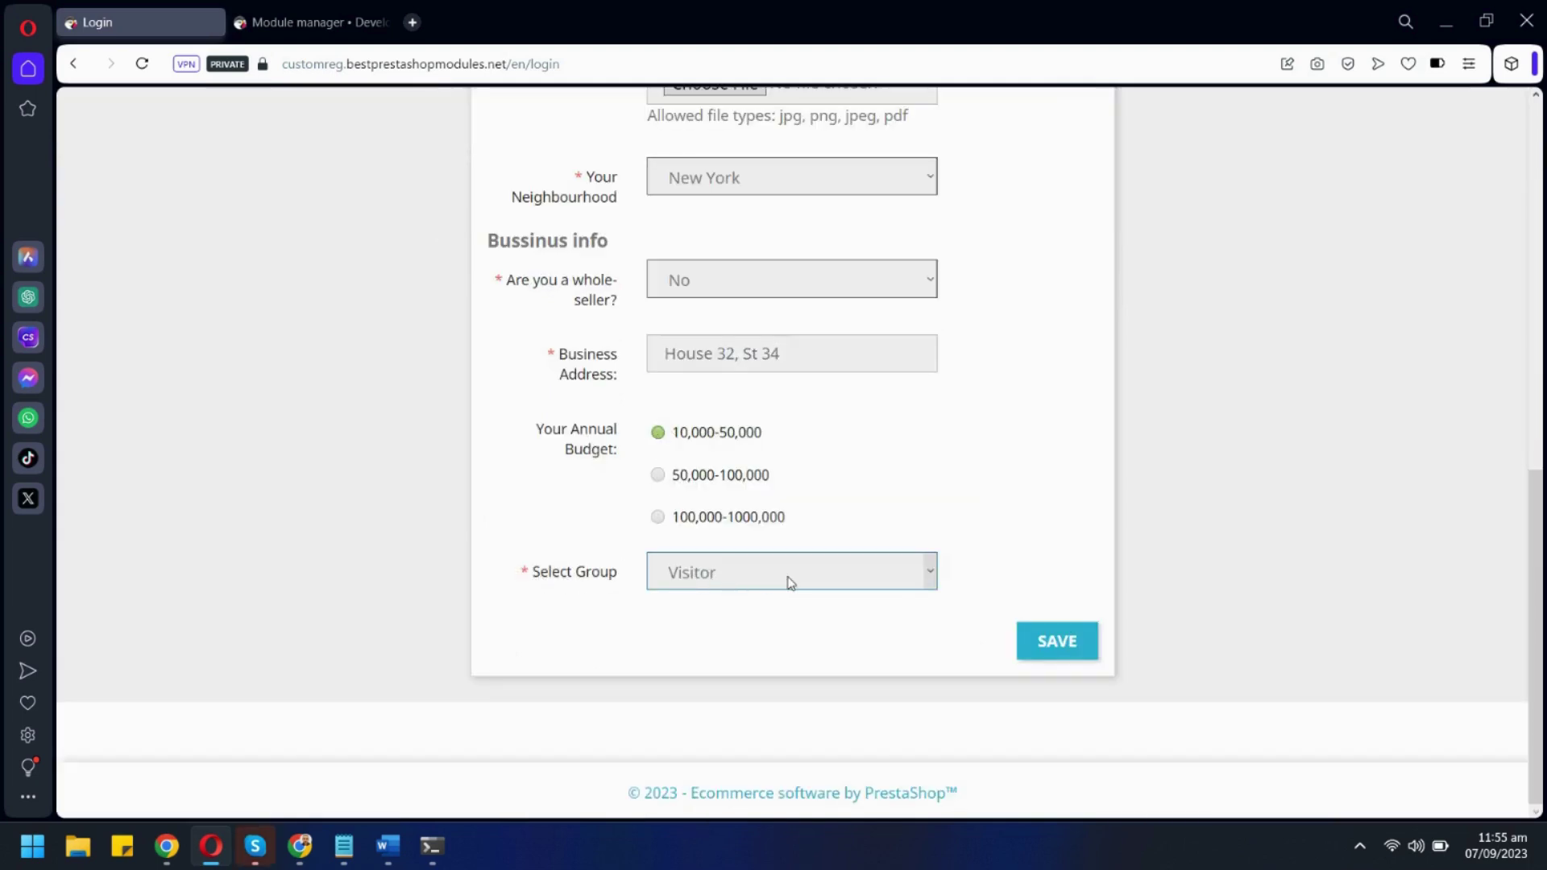
pyautogui.click(933, 574)
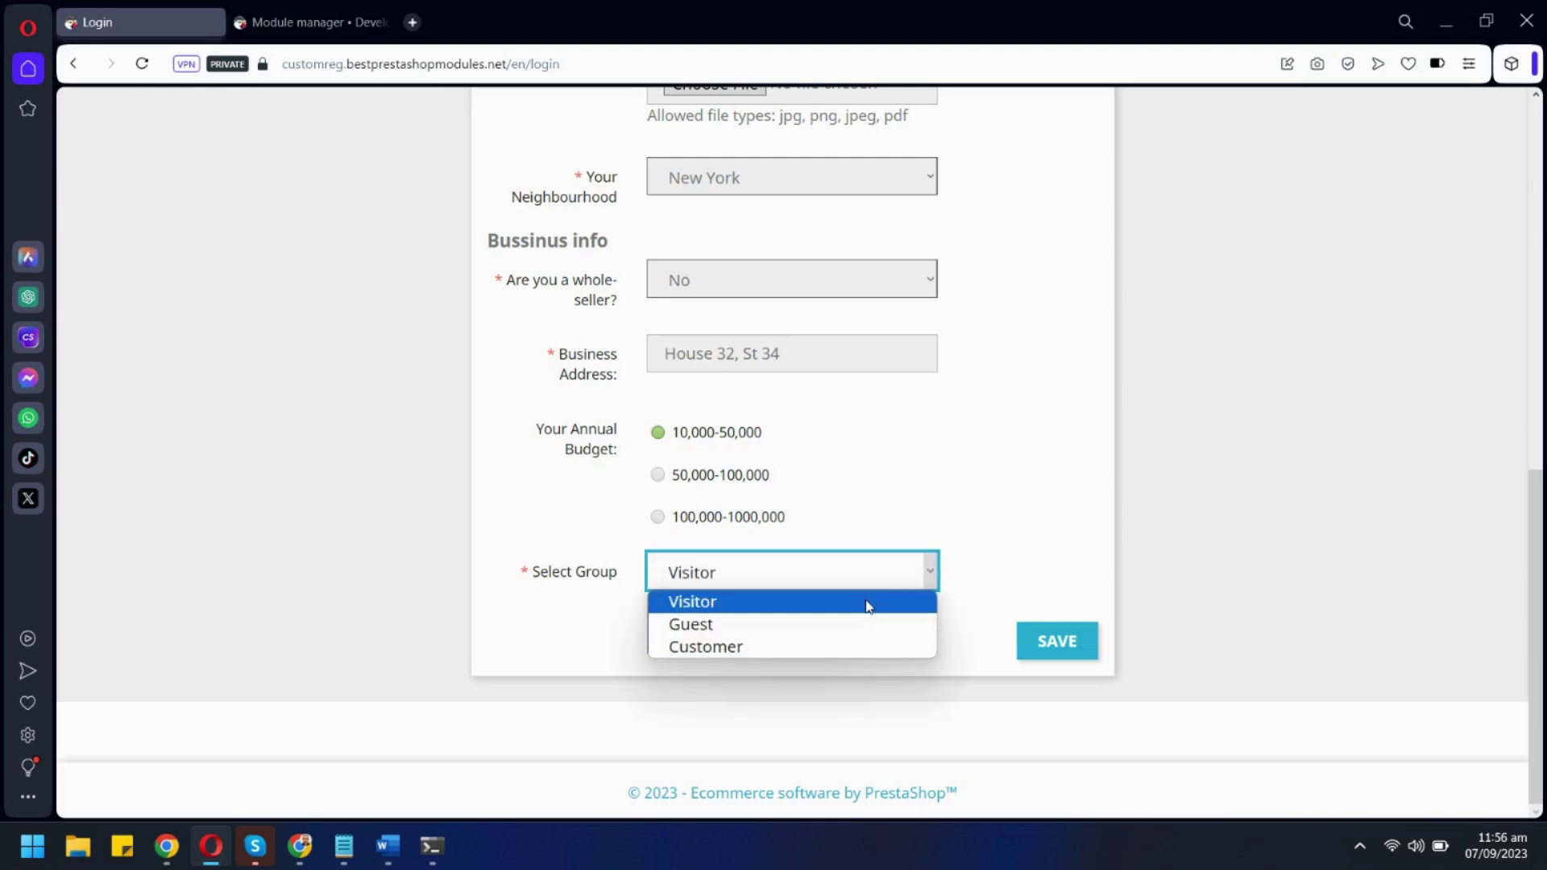
pyautogui.click(684, 645)
pyautogui.click(1057, 644)
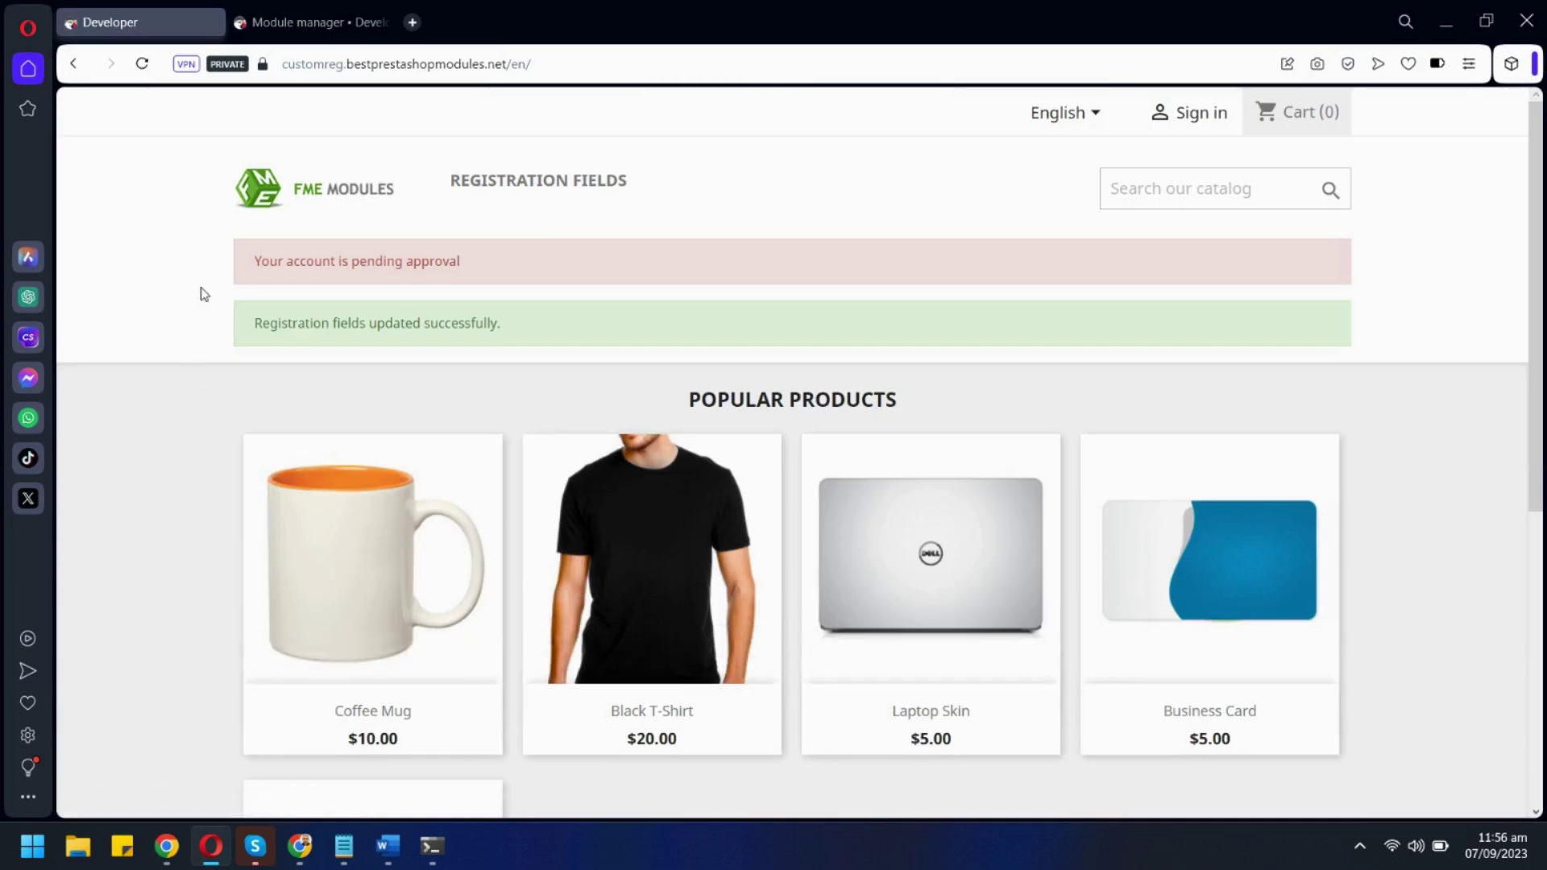
# Highlight the account approval status message on the store's home page.
pyautogui.moveTo(244, 262); pyautogui.dragTo(481, 269)
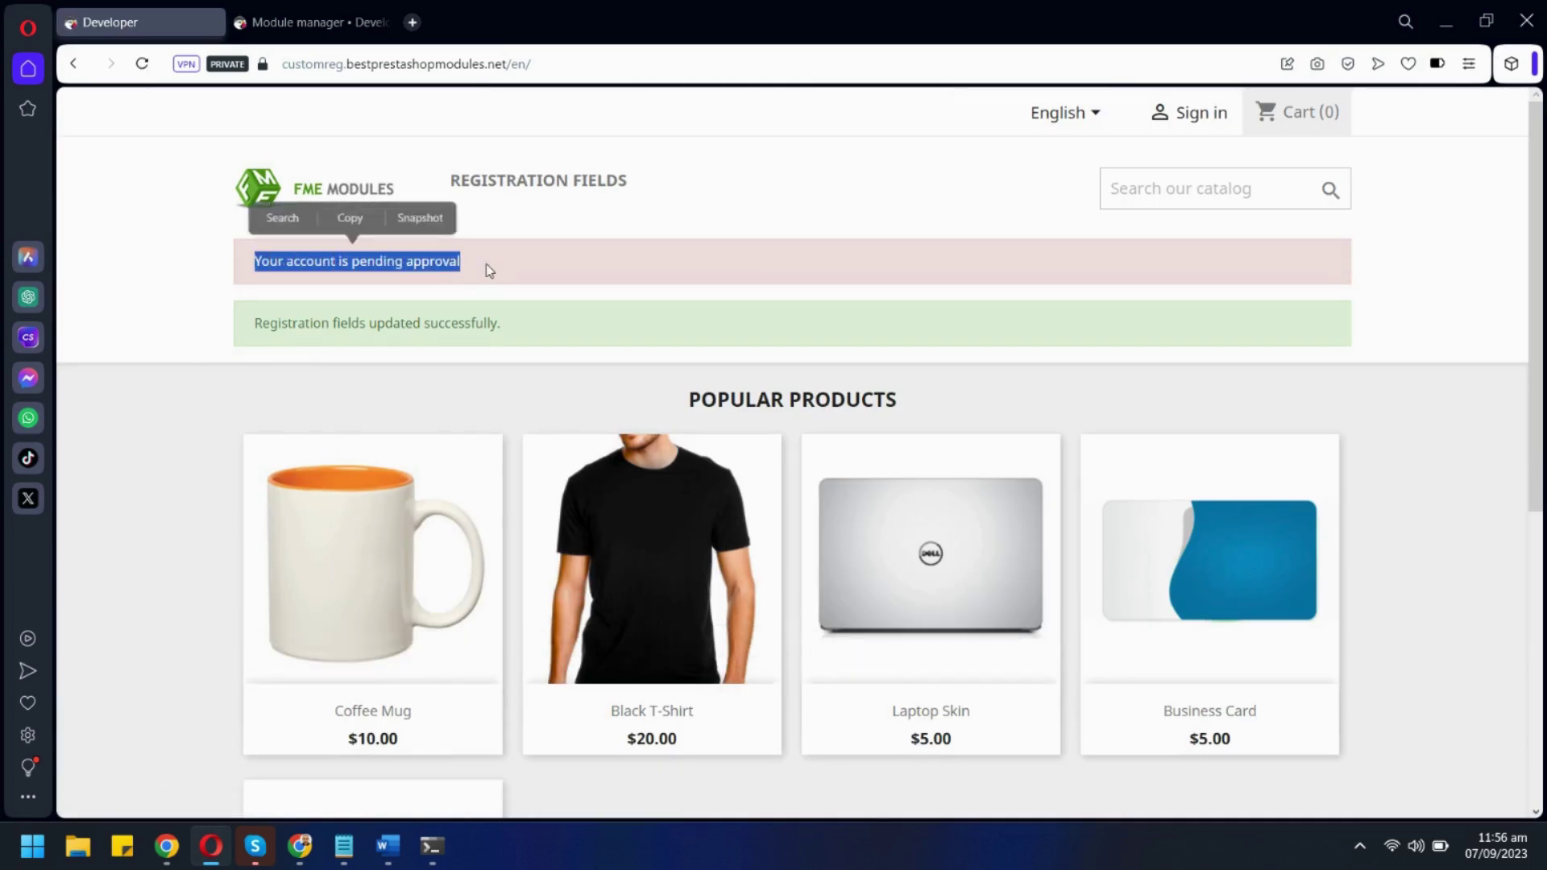
pyautogui.hotkey('ctrl', 'c')
pyautogui.click(483, 269)
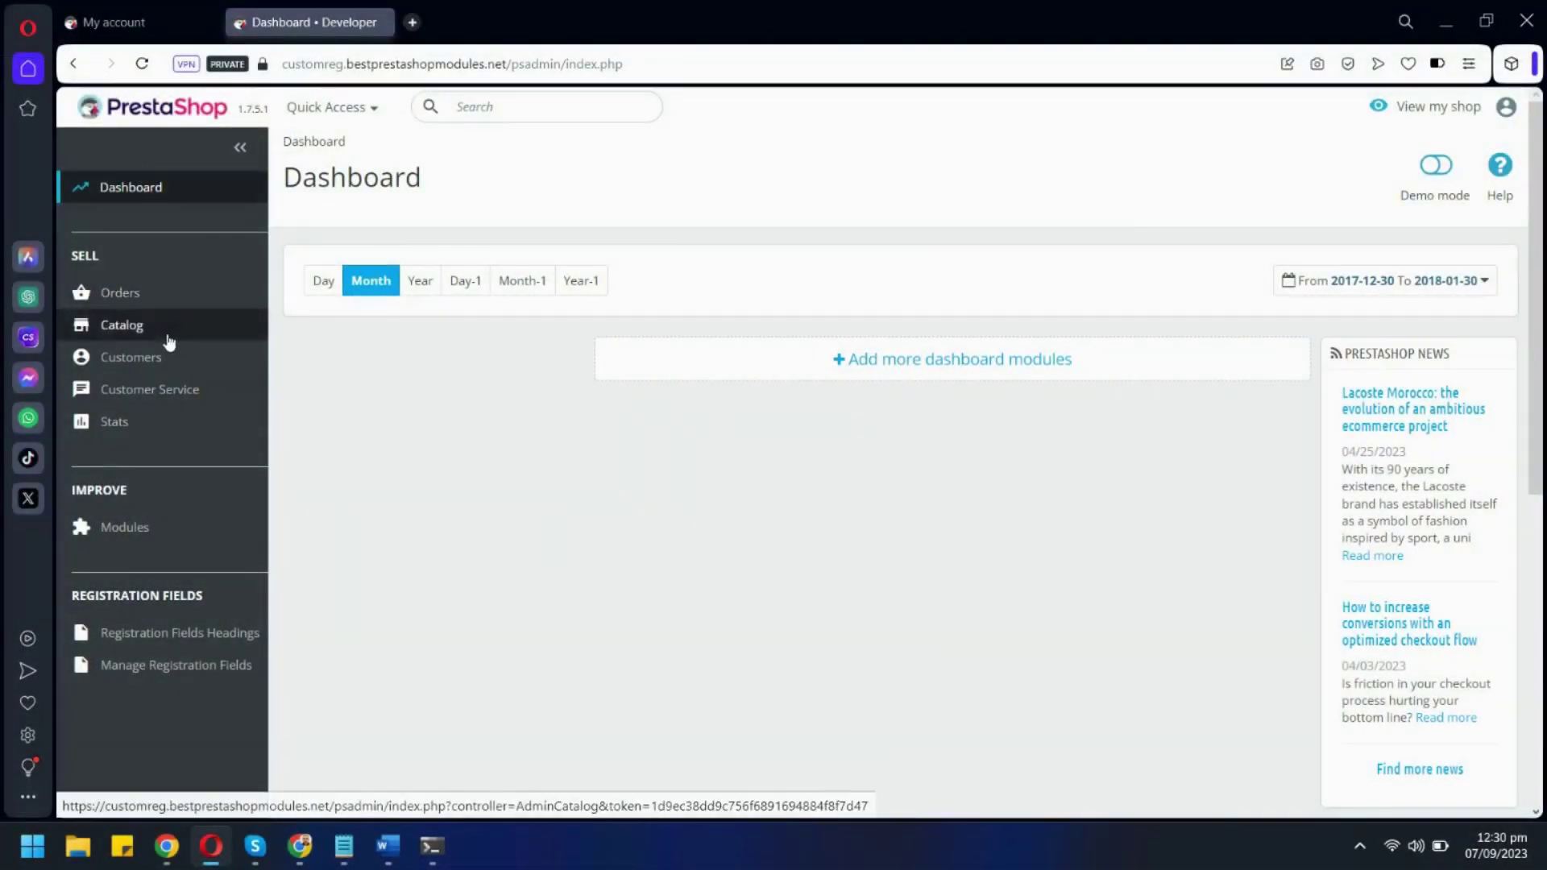
# Enable the most recently registered customer in the back office customer list and view that customer's registration details.
pyautogui.moveTo(171, 363)
pyautogui.click(160, 397)
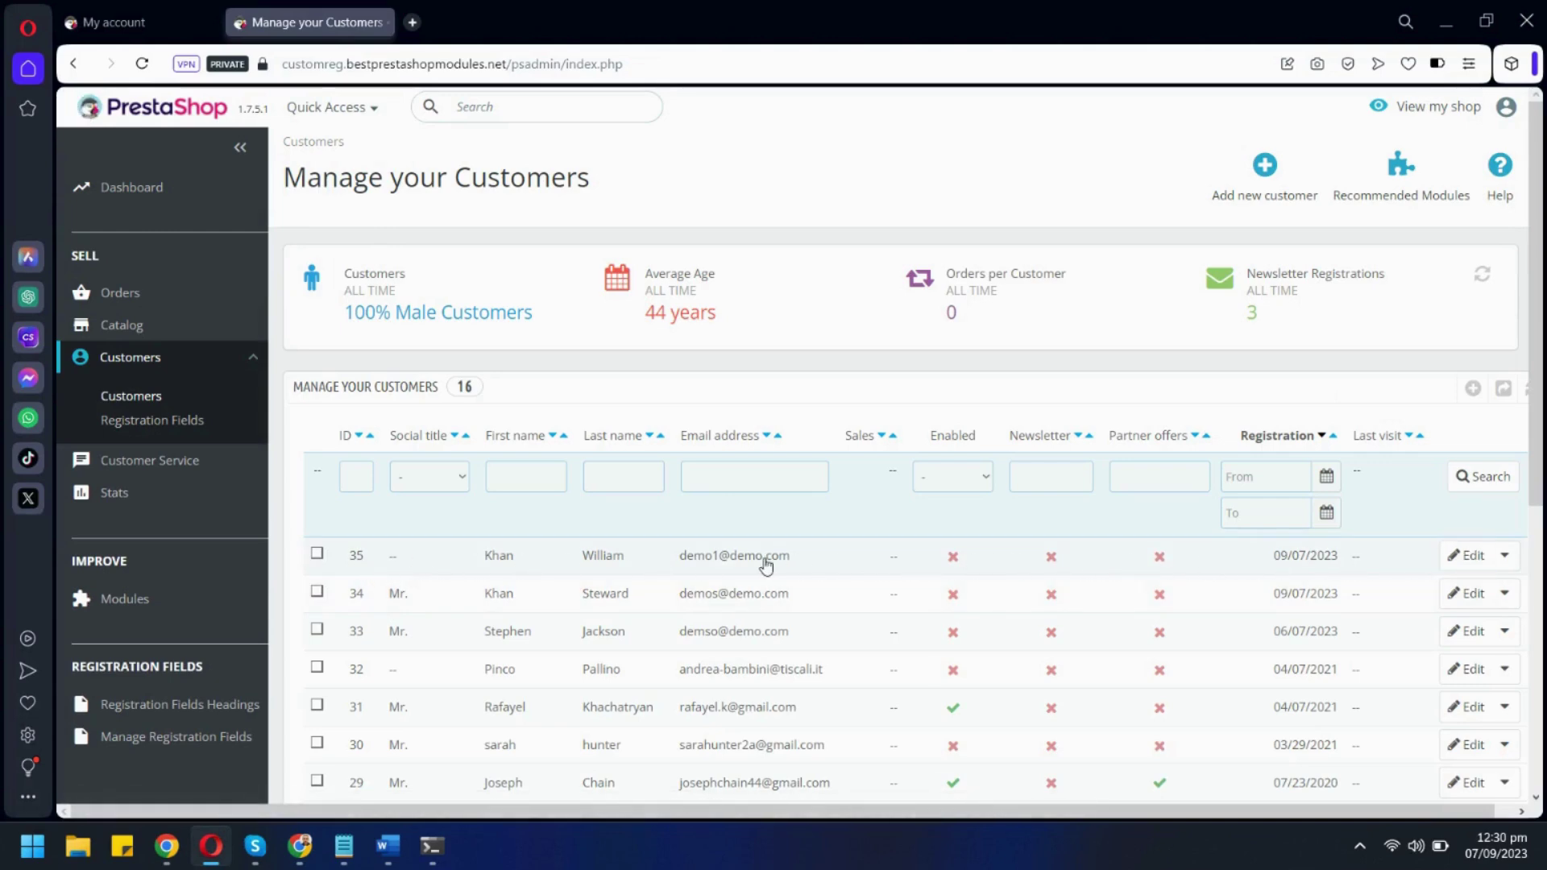
pyautogui.click(953, 557)
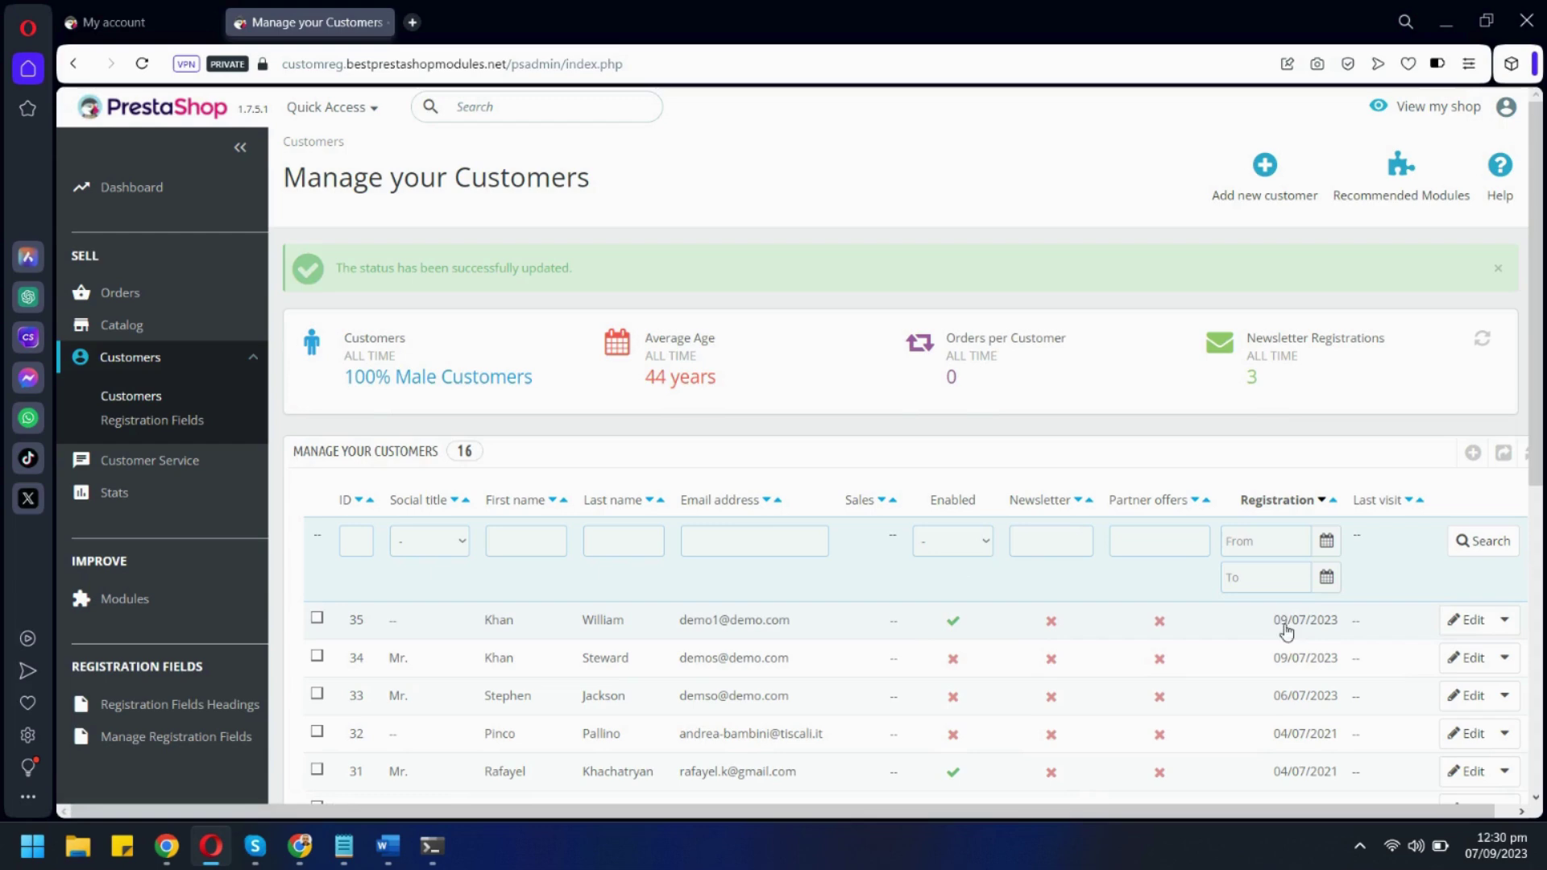
pyautogui.click(1504, 620)
pyautogui.click(1452, 657)
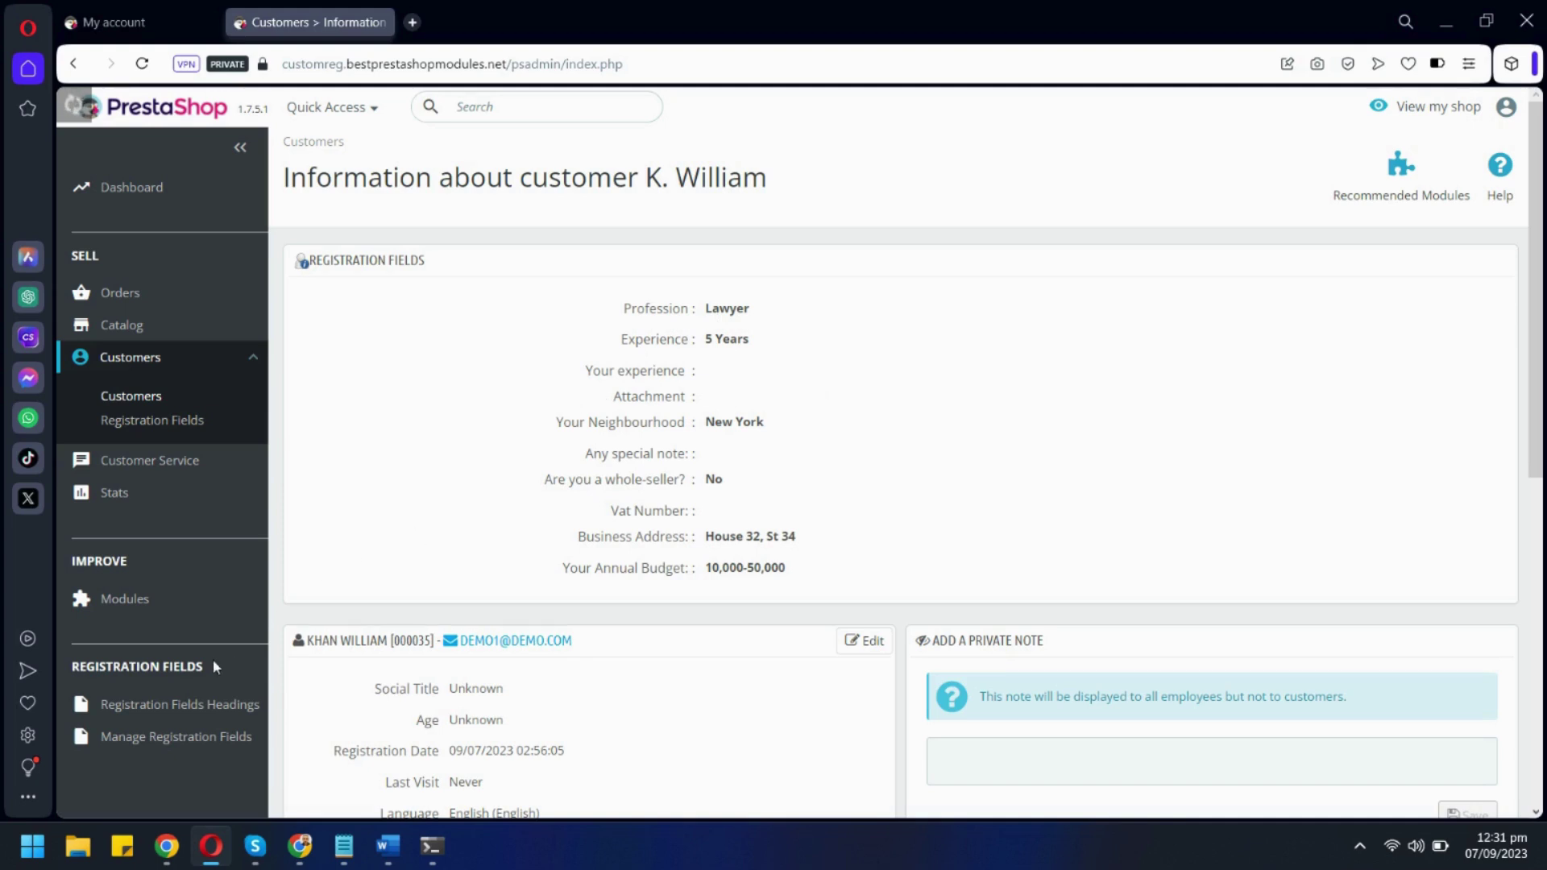
# Add a new registration field named "Permanent Address" with a field size of 0.
pyautogui.click(180, 738)
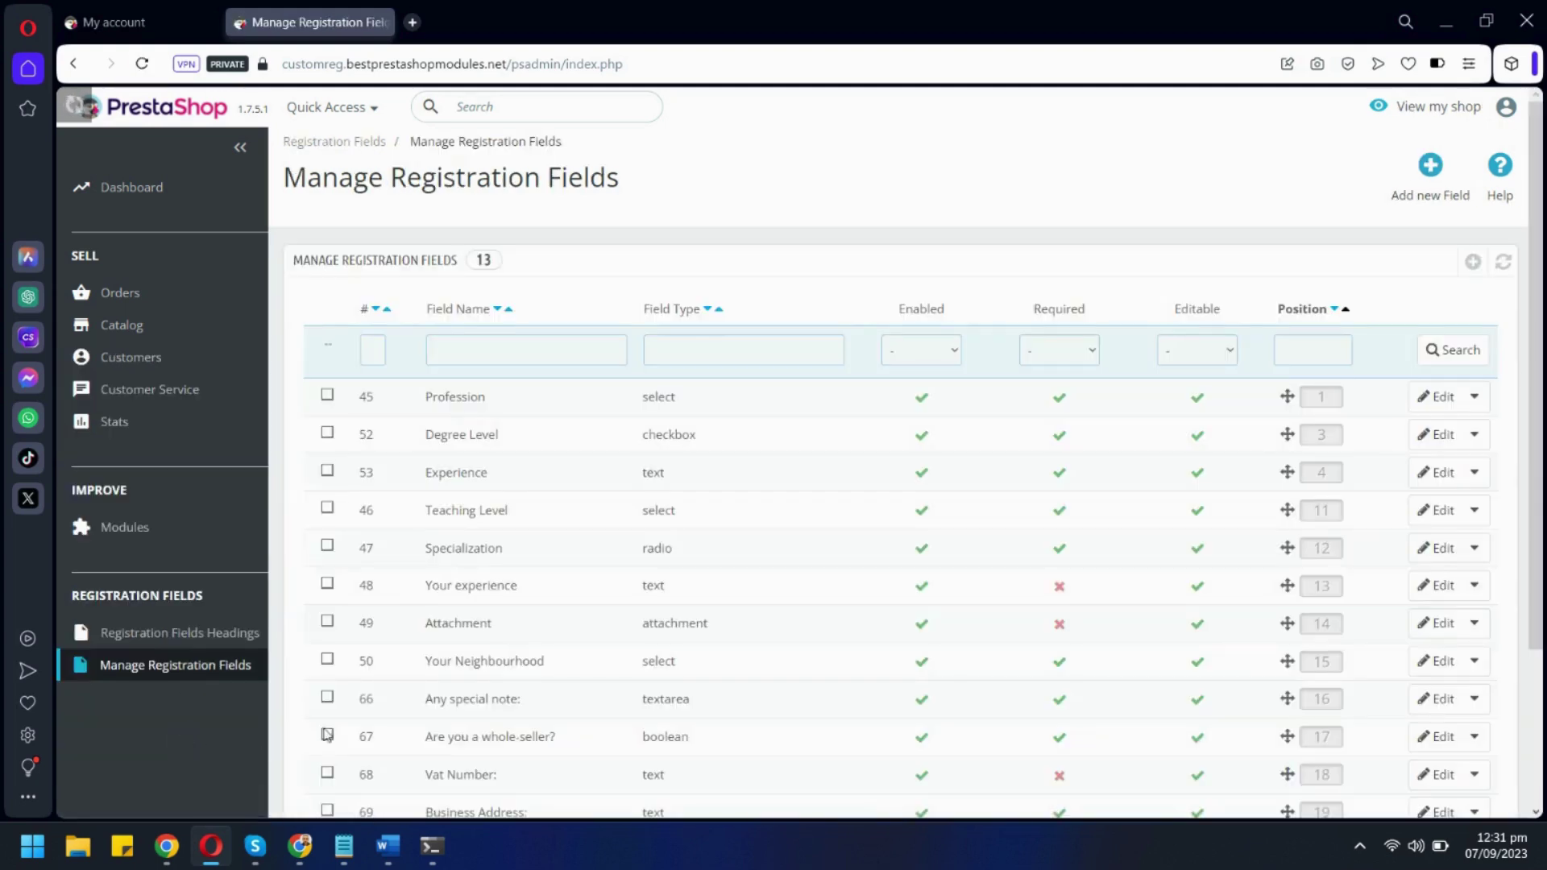
pyautogui.scroll(-2, 1087, 505)
pyautogui.scroll(2, 659, 407)
pyautogui.moveTo(1286, 434)
pyautogui.mouseDown()
pyautogui.moveTo(1290, 393)
pyautogui.moveTo(1290, 578)
pyautogui.moveTo(1287, 434)
pyautogui.mouseUp()
pyautogui.click(1472, 261)
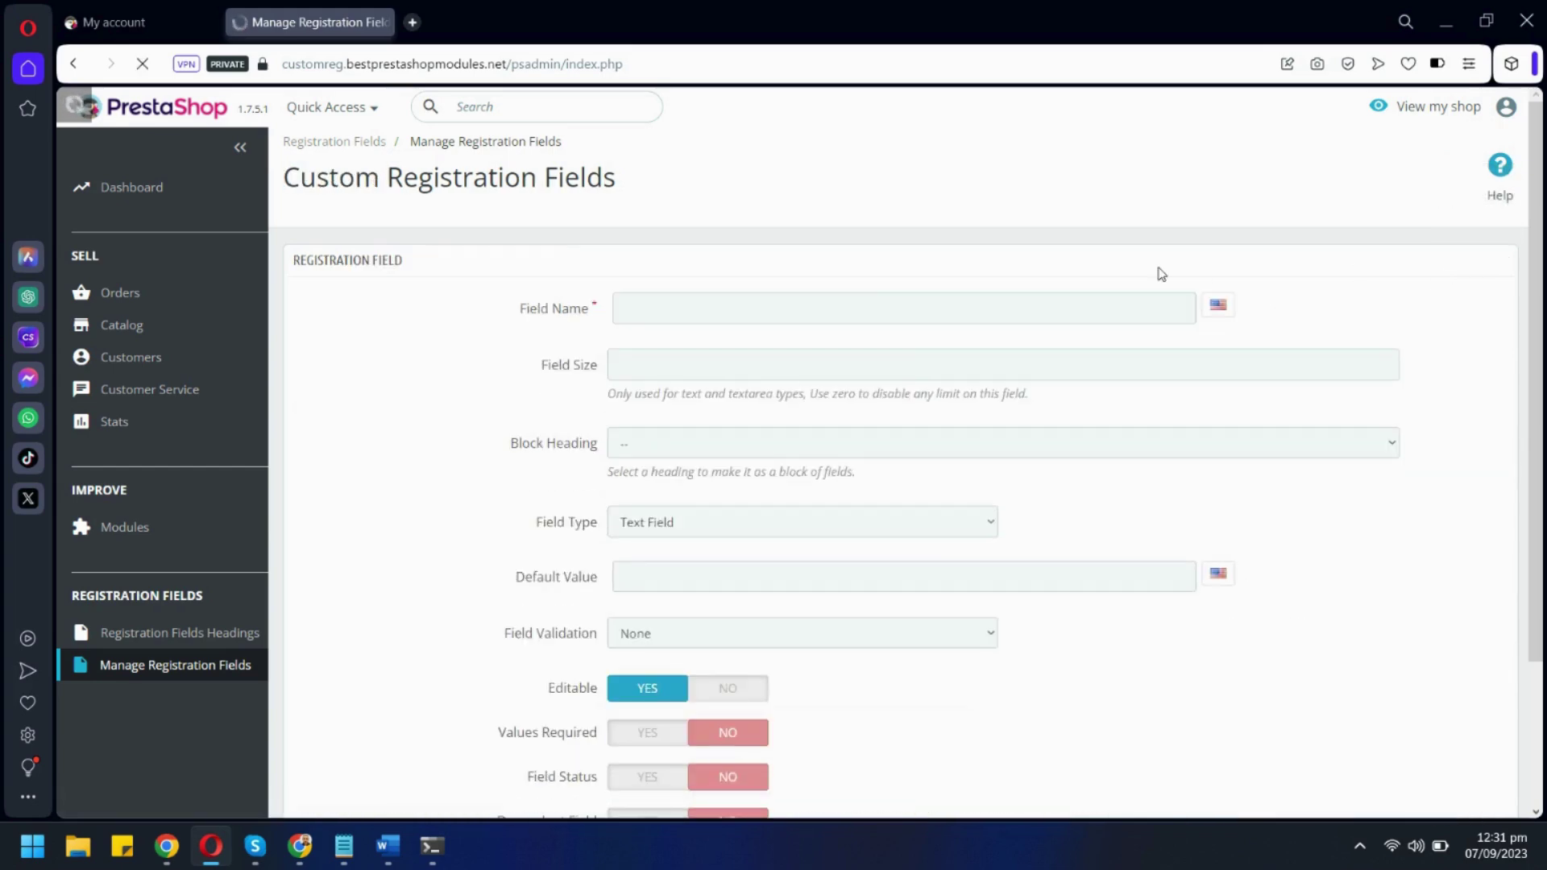
pyautogui.click(673, 305)
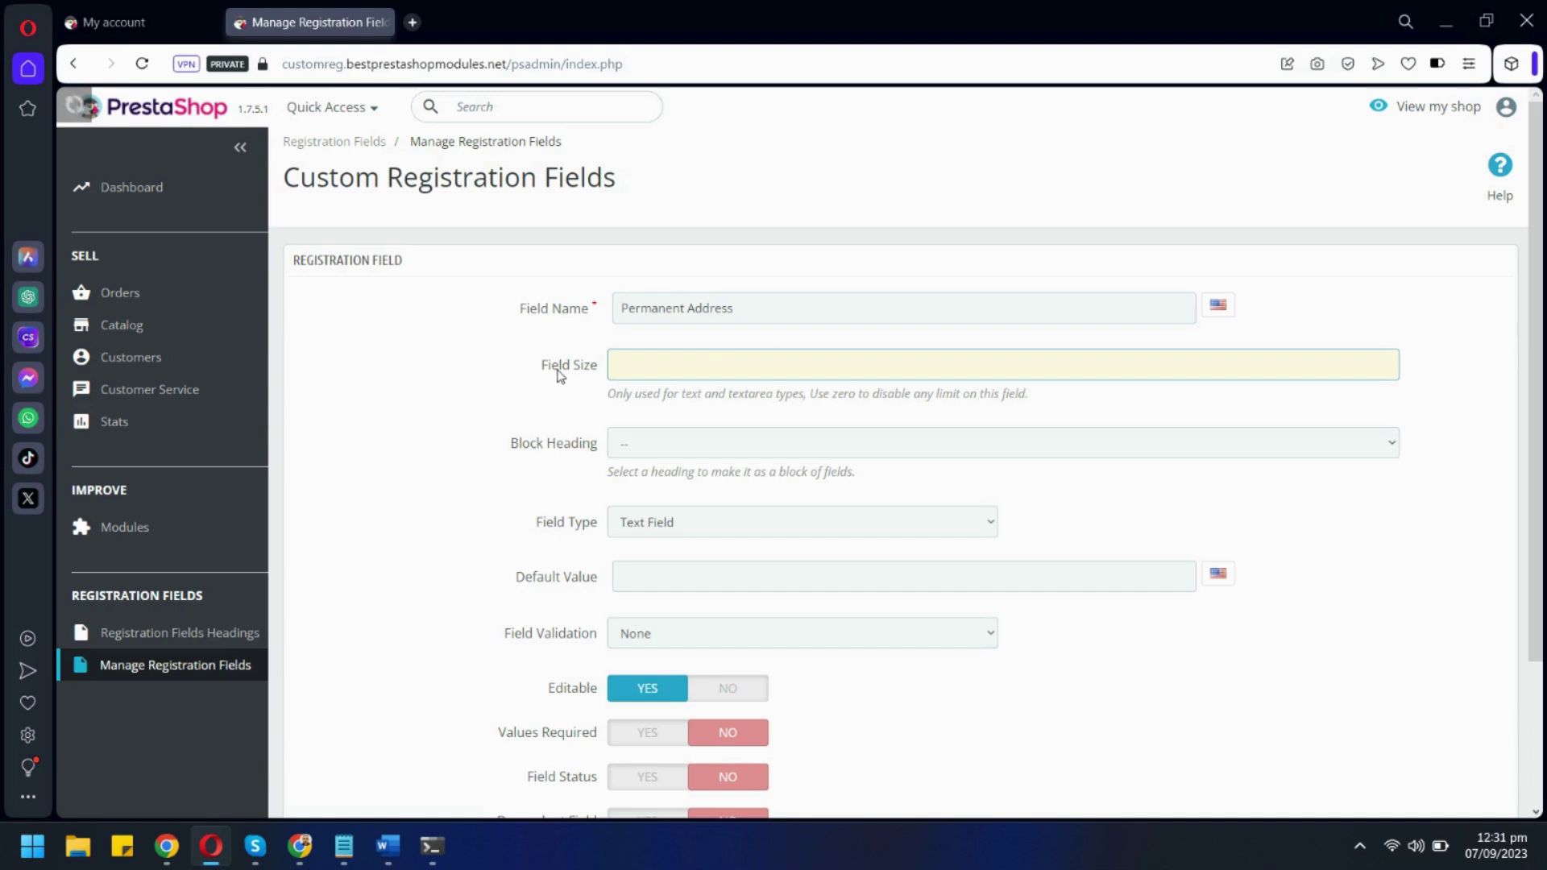
pyautogui.write('0')
pyautogui.press('Tab')
# Assign the new field to the "Bussinus info" block heading and choose Text Field as its type.
pyautogui.click(679, 452)
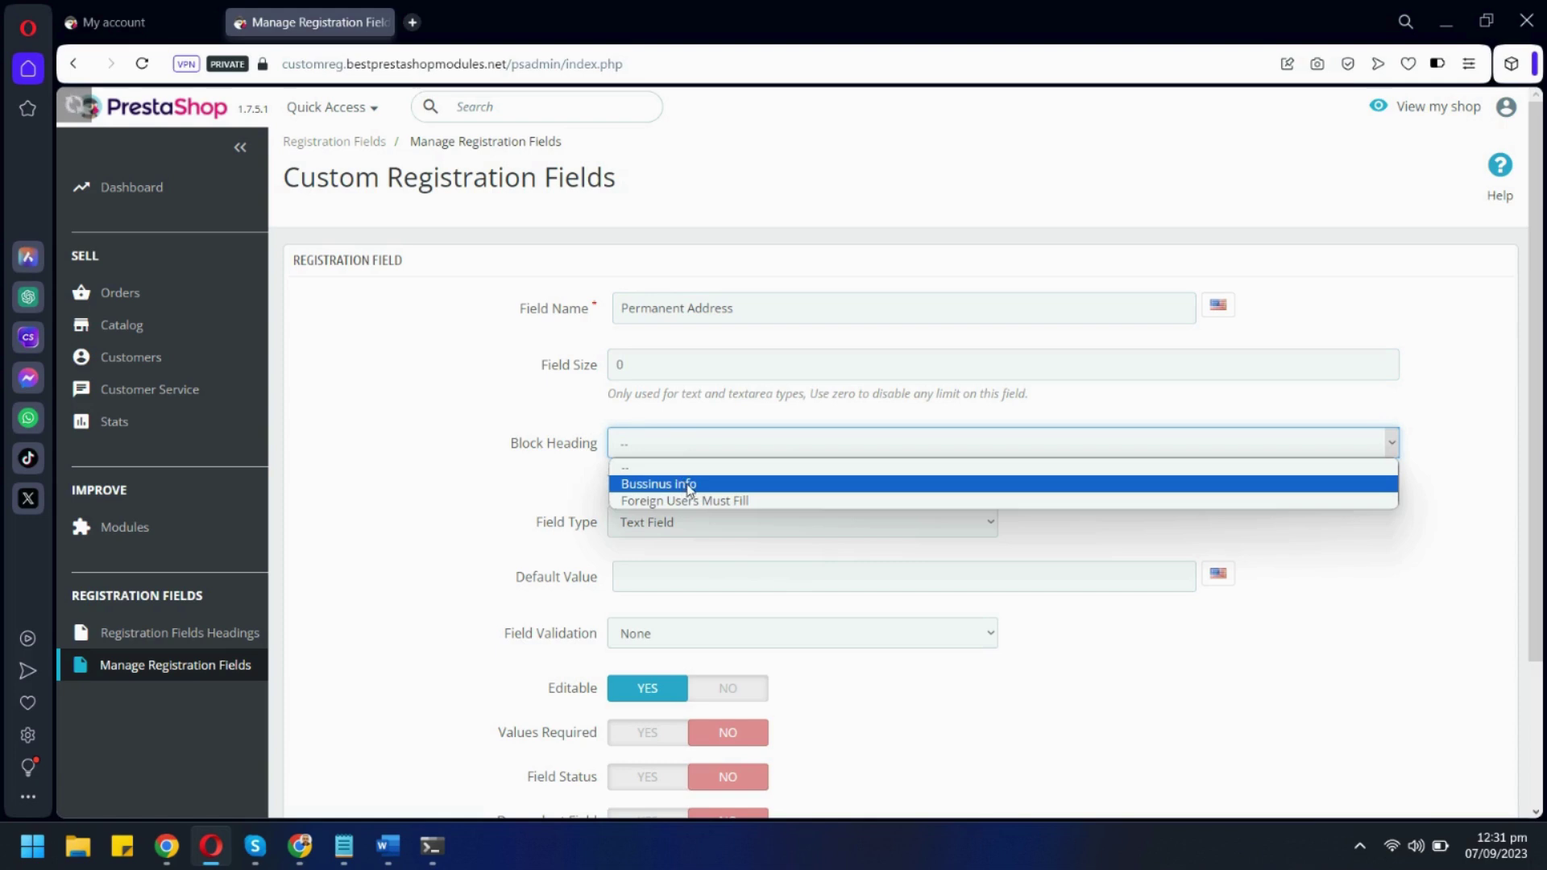
pyautogui.click(688, 486)
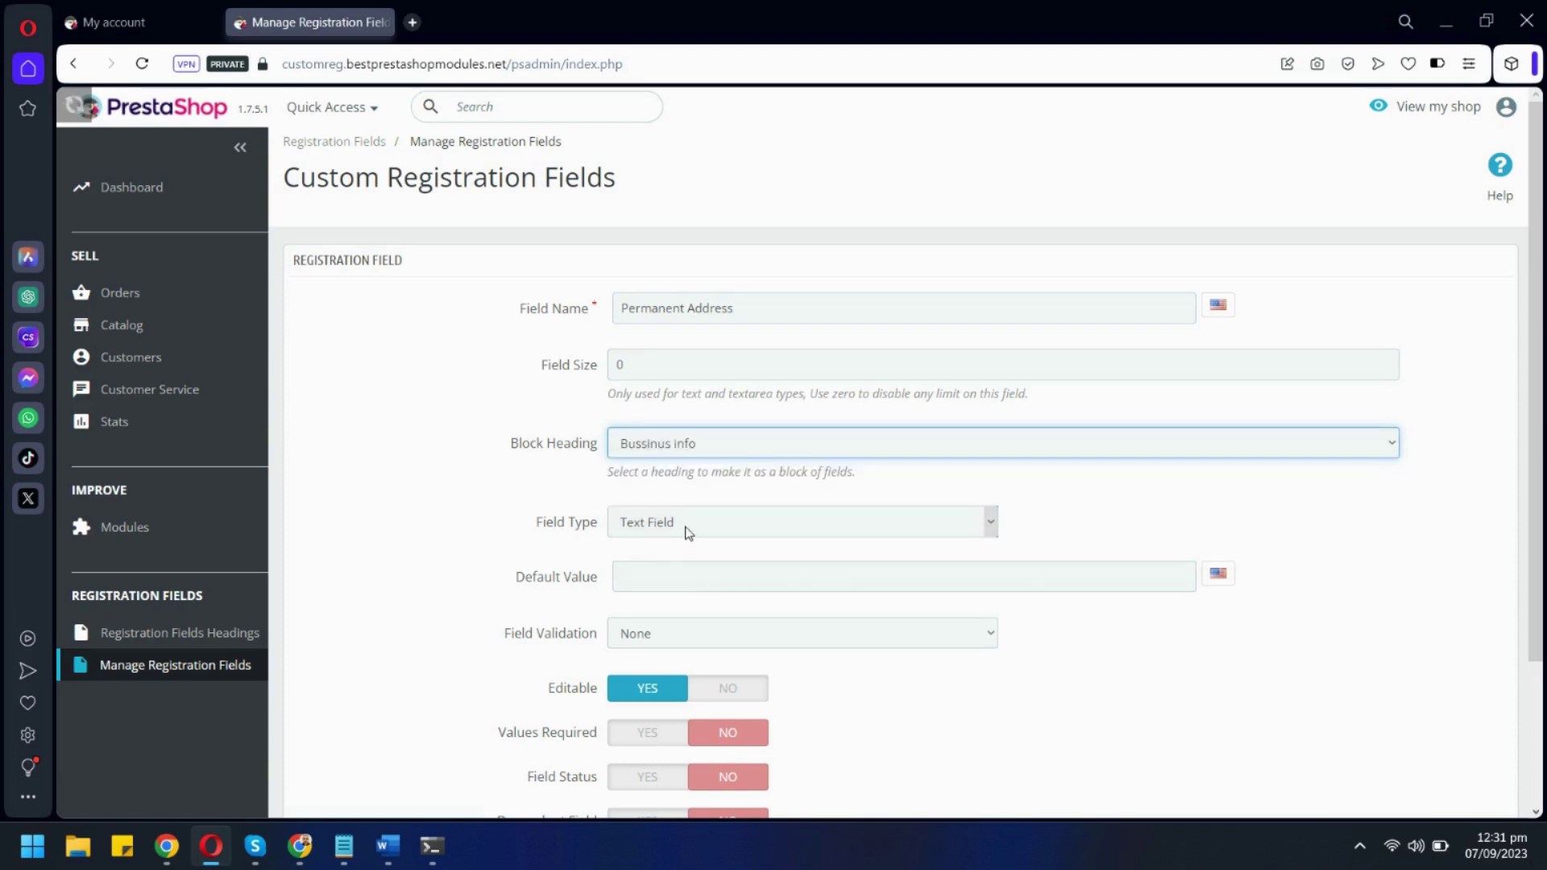
pyautogui.click(690, 524)
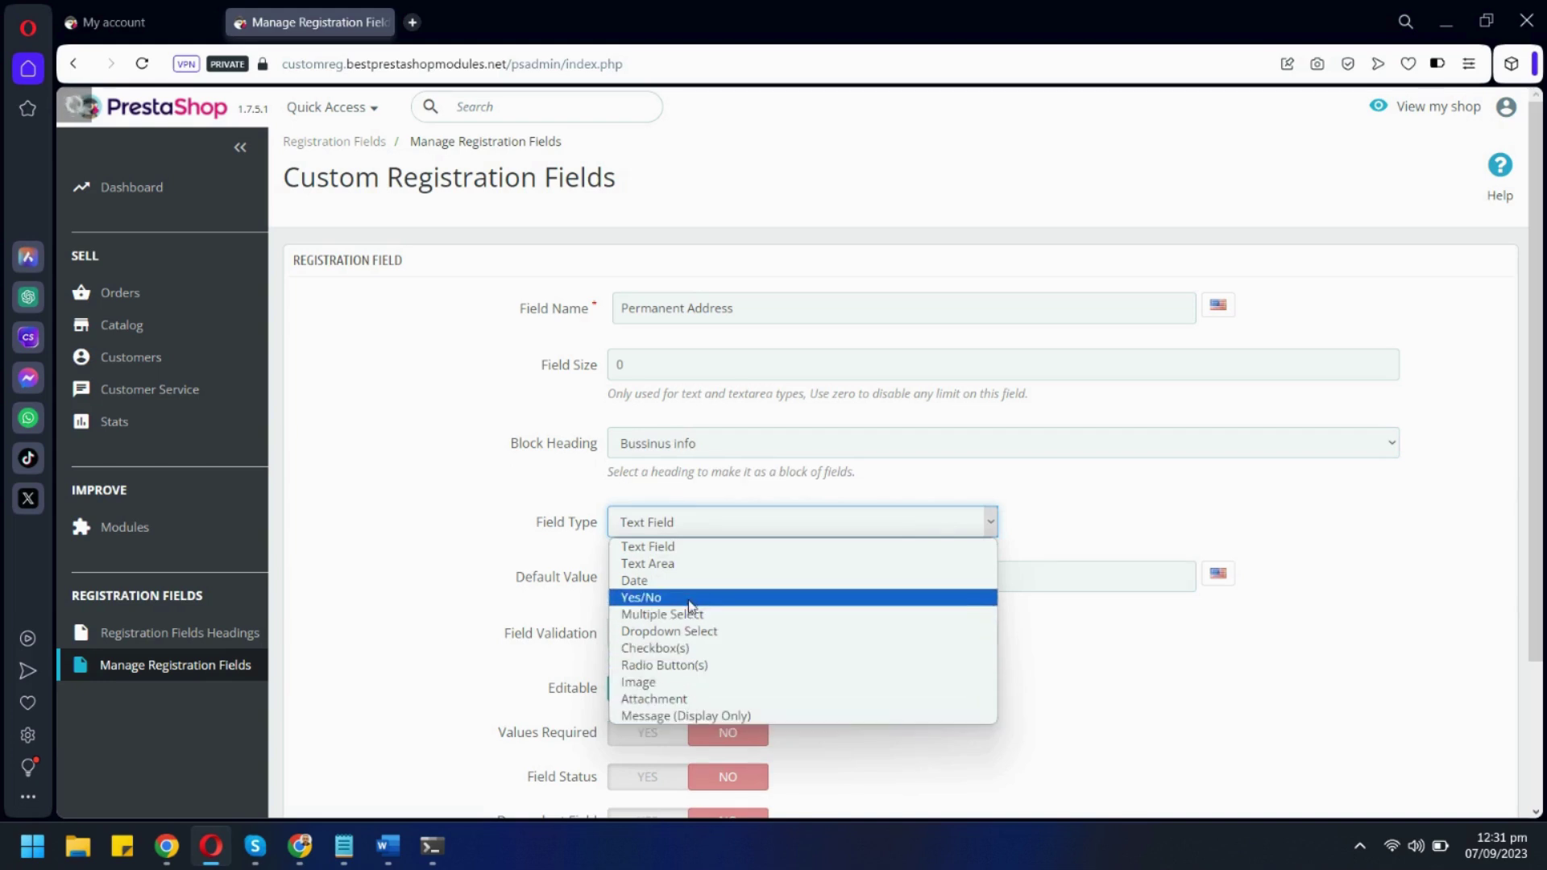
pyautogui.click(691, 552)
# Set the field's default value to "Enter Your Permanent Address" and its validation to None.
pyautogui.scroll(-2, 524, 483)
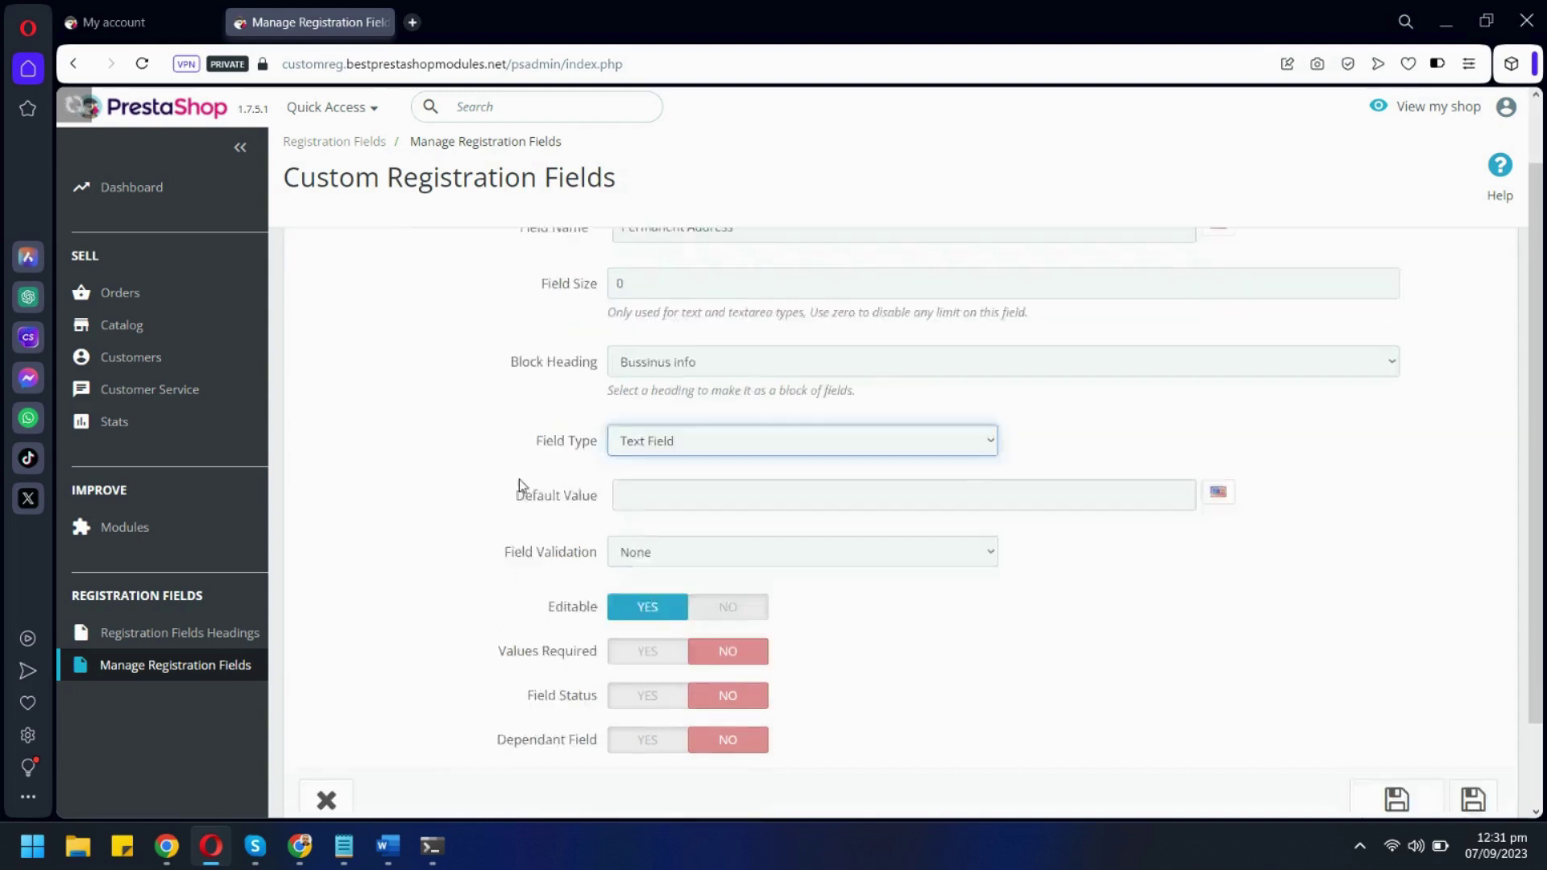
pyautogui.click(636, 387)
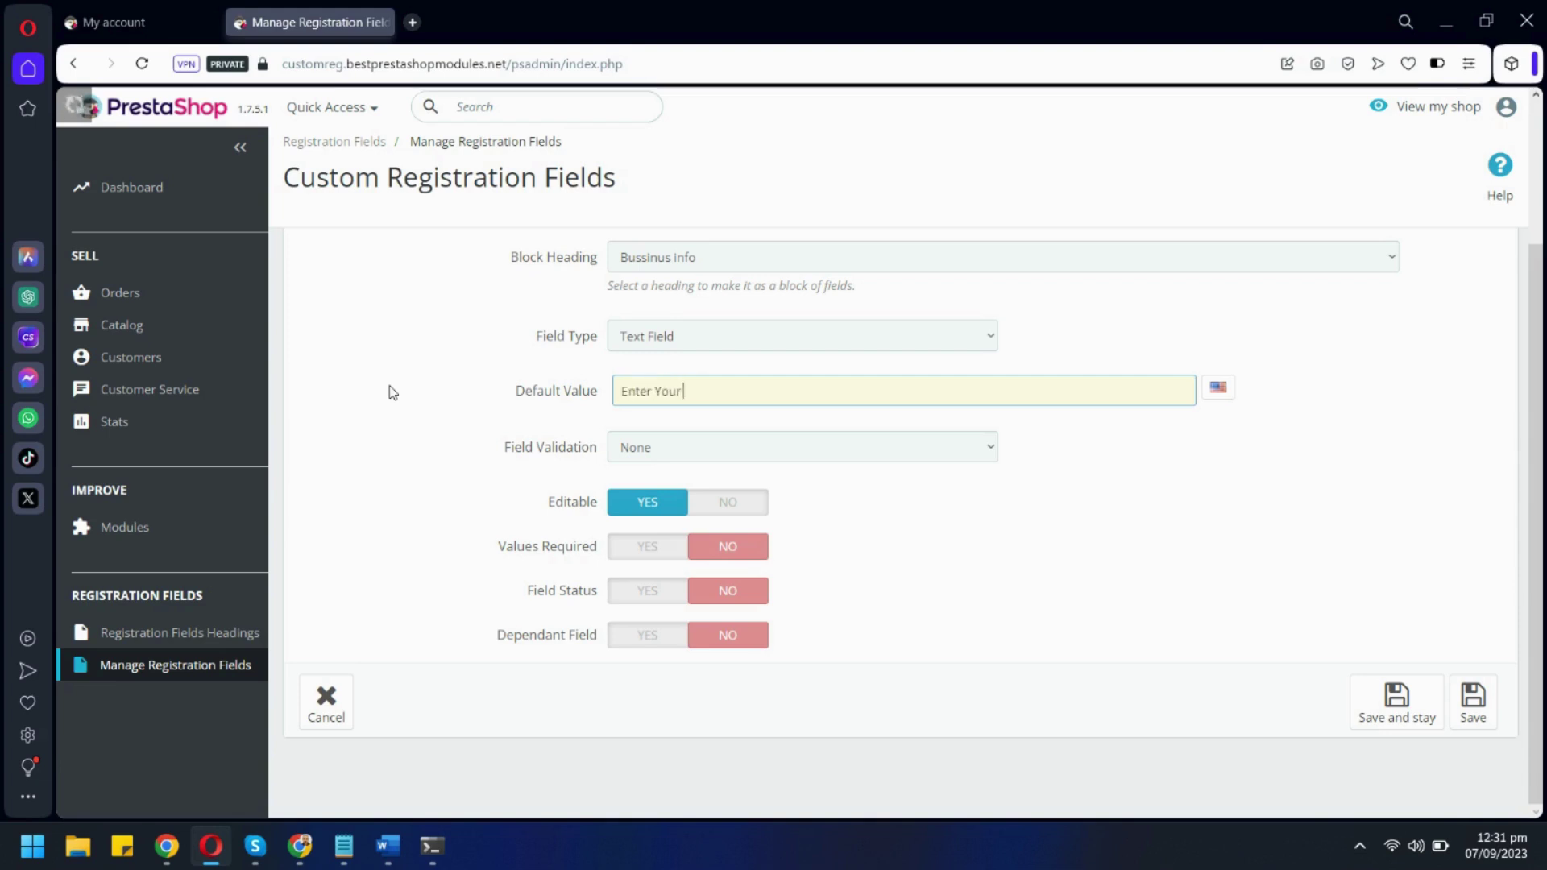
pyautogui.write('Enter Your Permanent Address')
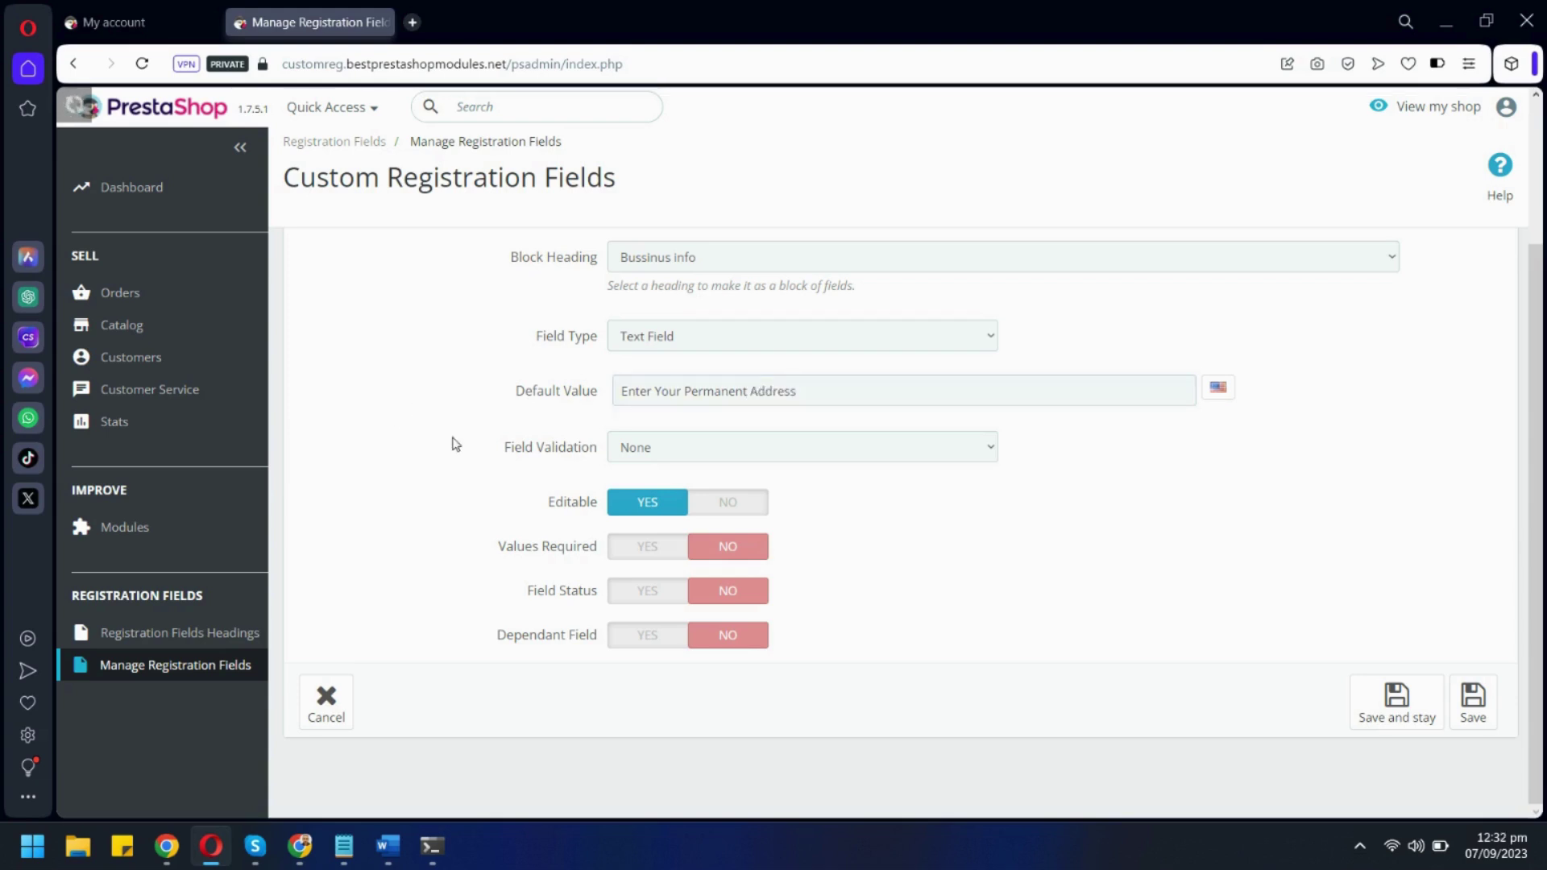
pyautogui.click(674, 456)
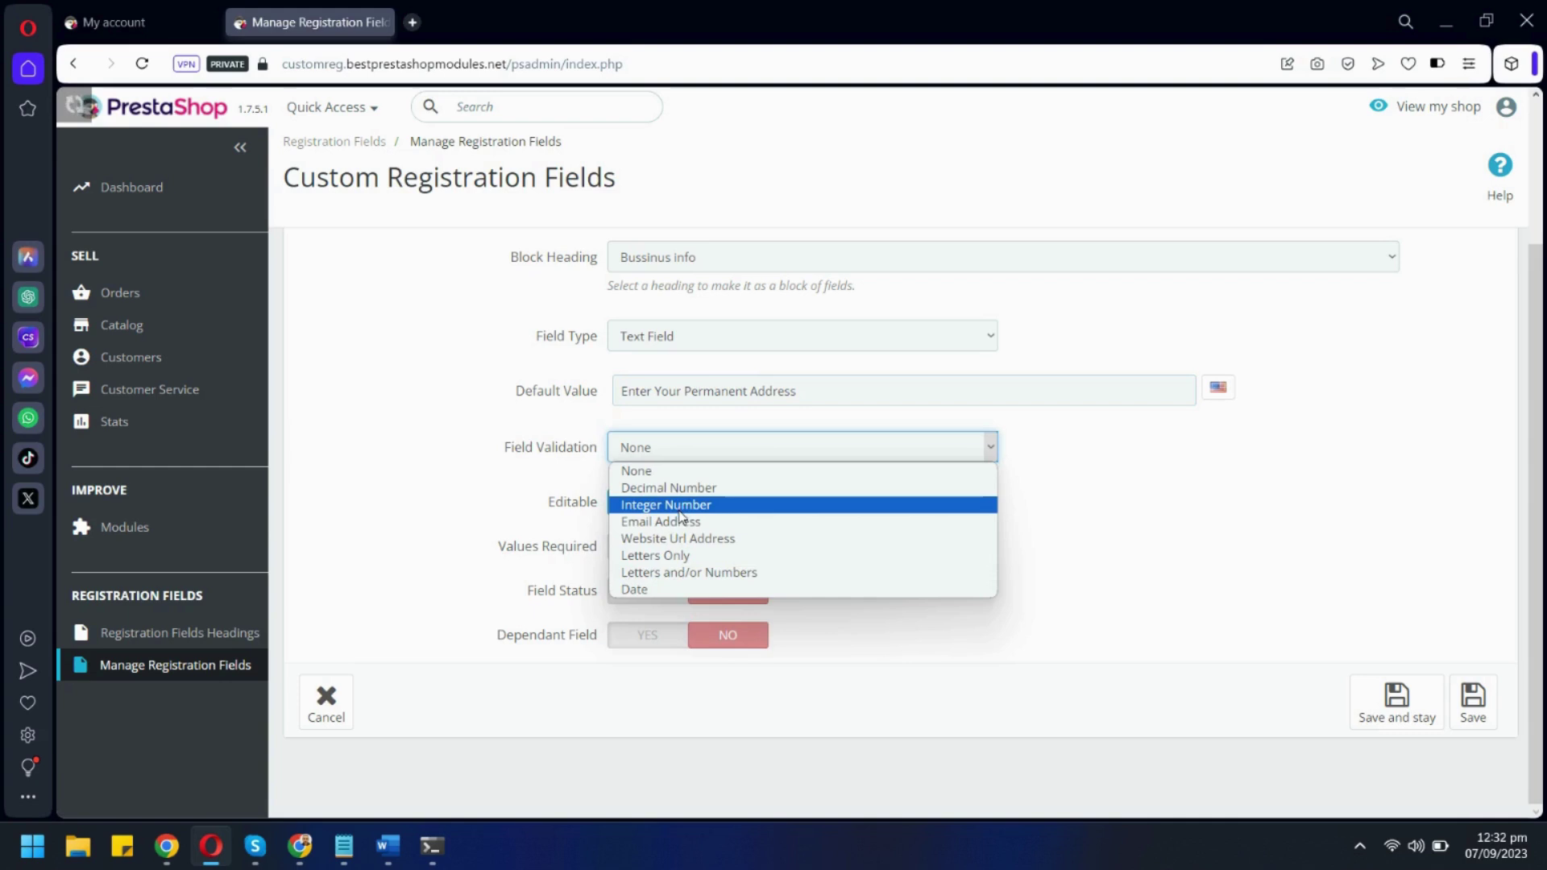
pyautogui.click(678, 472)
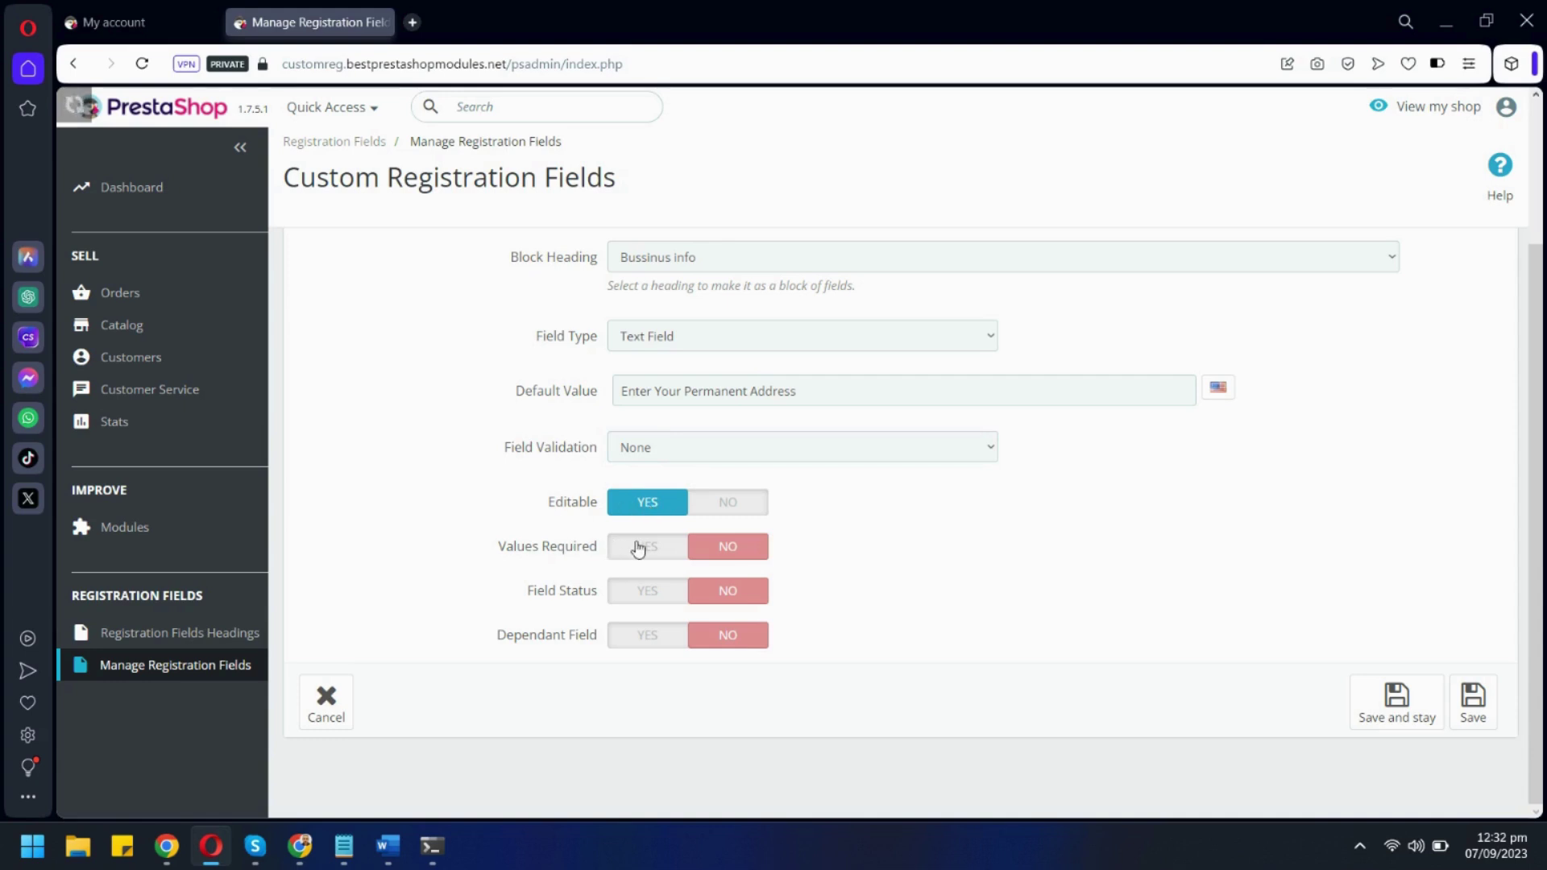
# Set the Permanent Address field's status to Yes.
pyautogui.click(630, 593)
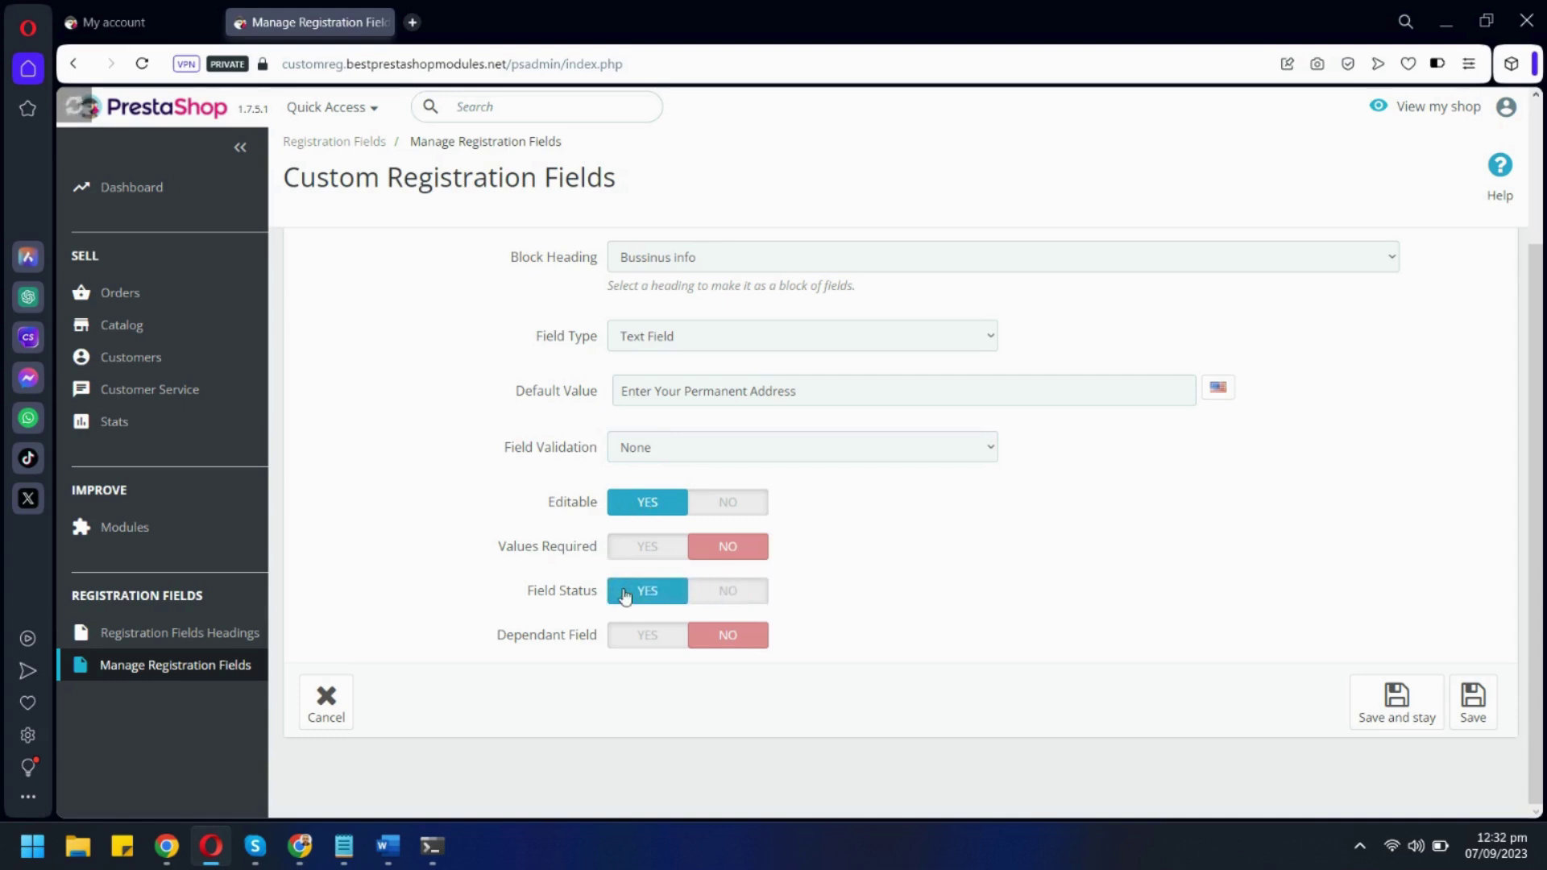
# Try making the field dependant on the Lawyer value of "45 - Profession", and set Dependant Field back to No.
pyautogui.click(641, 642)
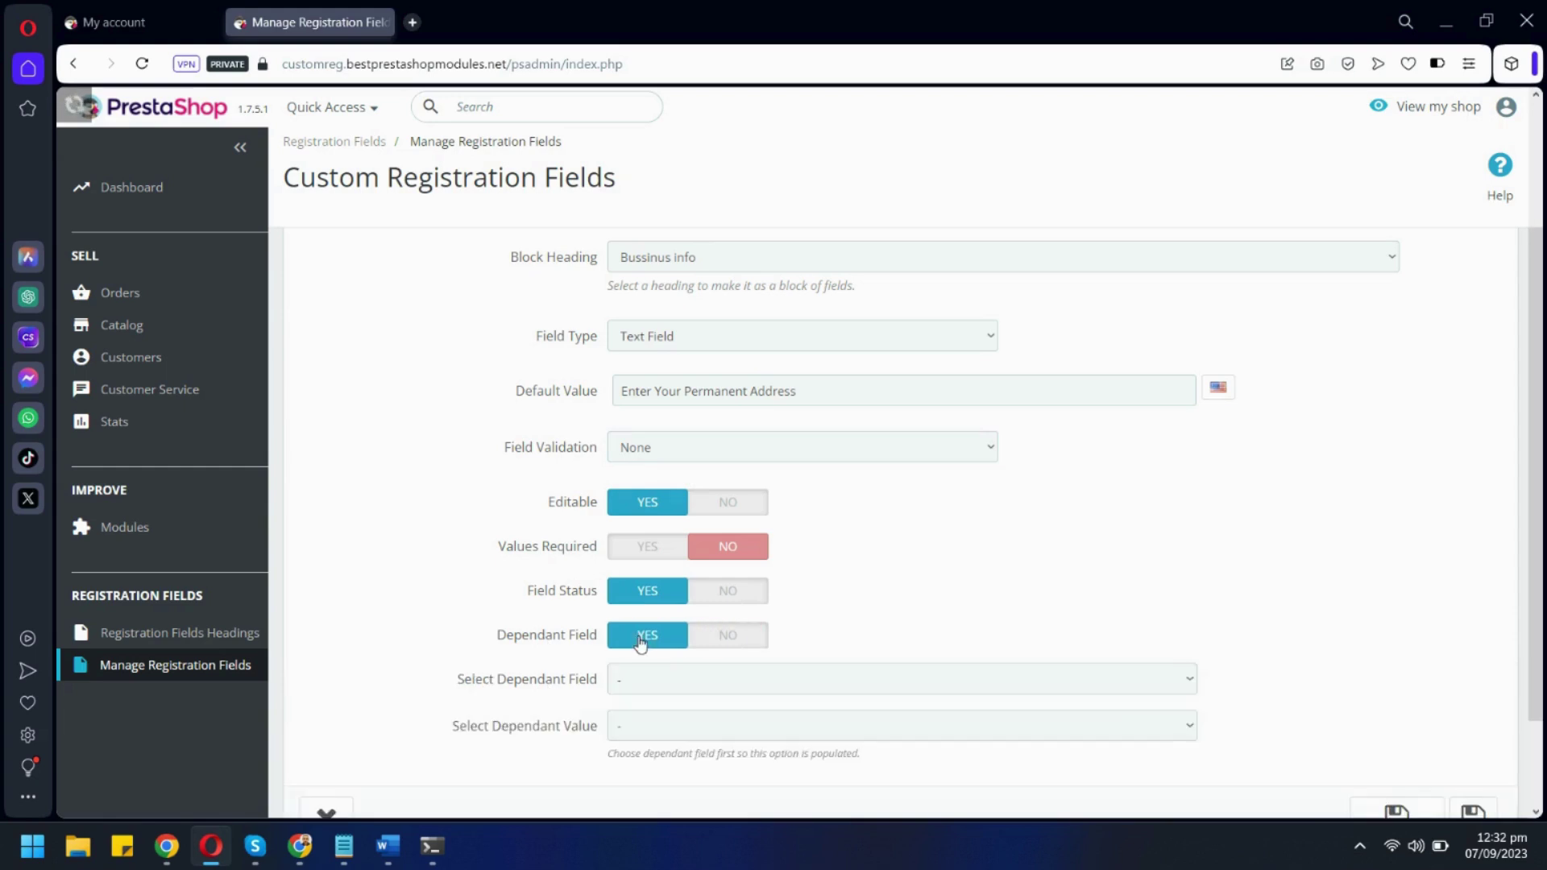
pyautogui.scroll(-1, 641, 642)
pyautogui.click(644, 577)
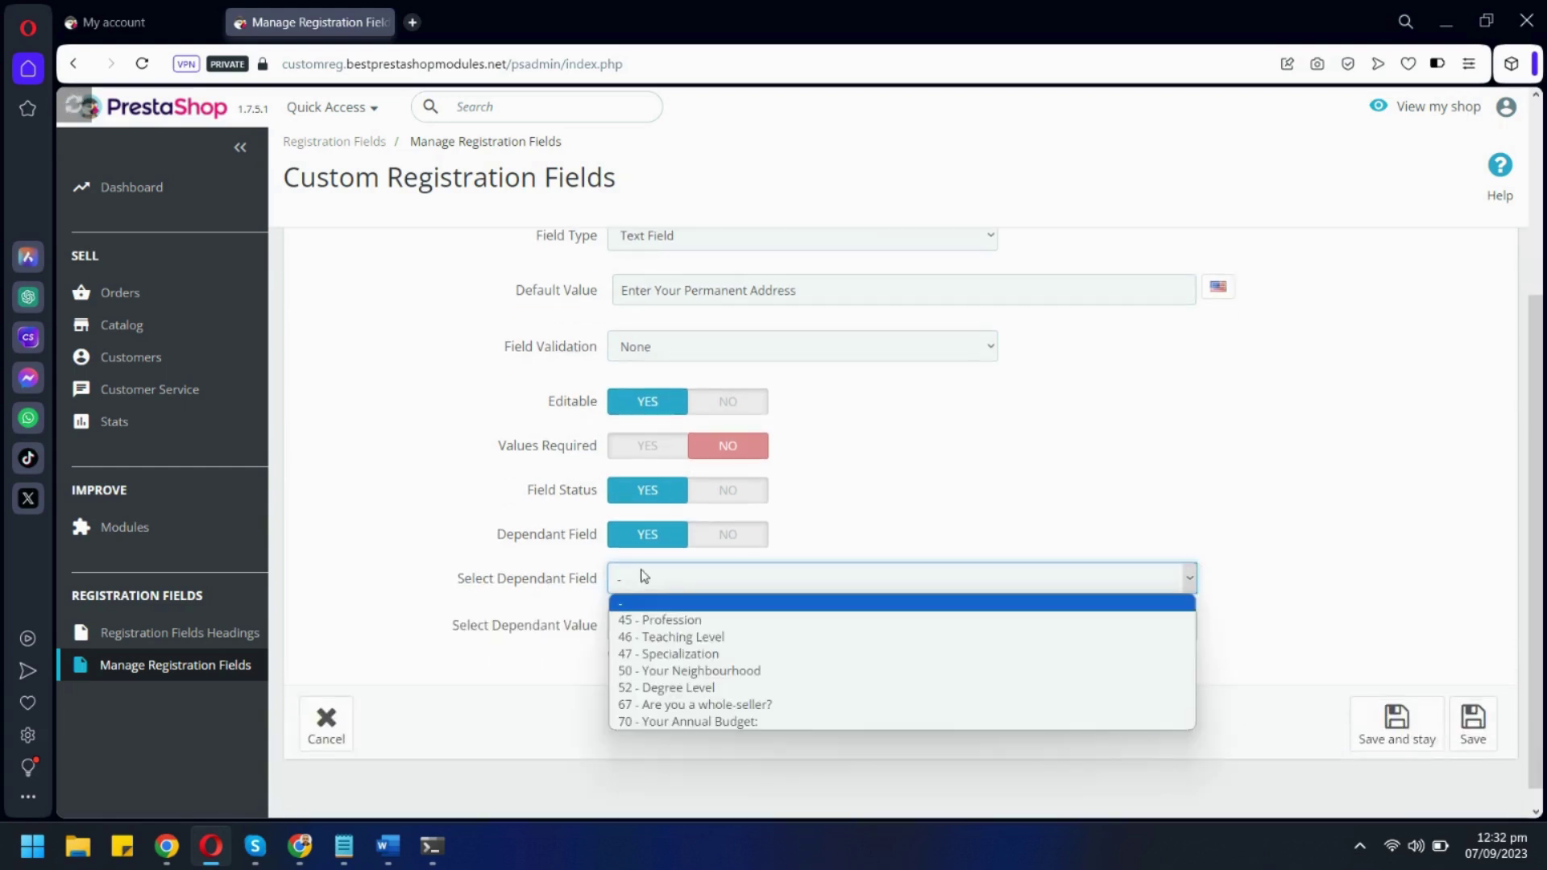
pyautogui.click(642, 618)
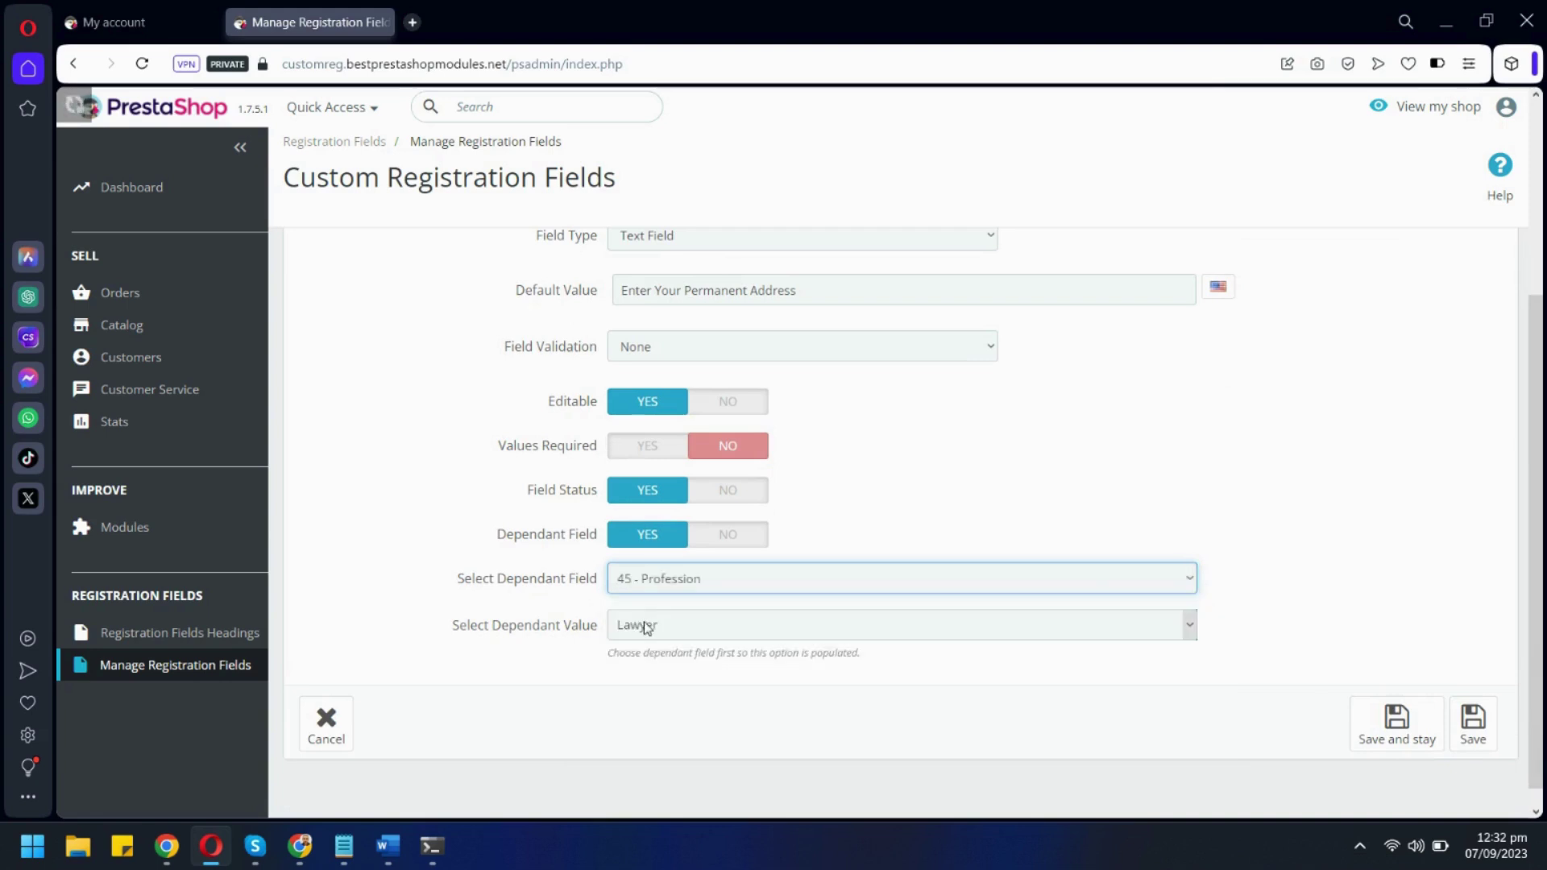
pyautogui.click(646, 627)
pyautogui.click(647, 651)
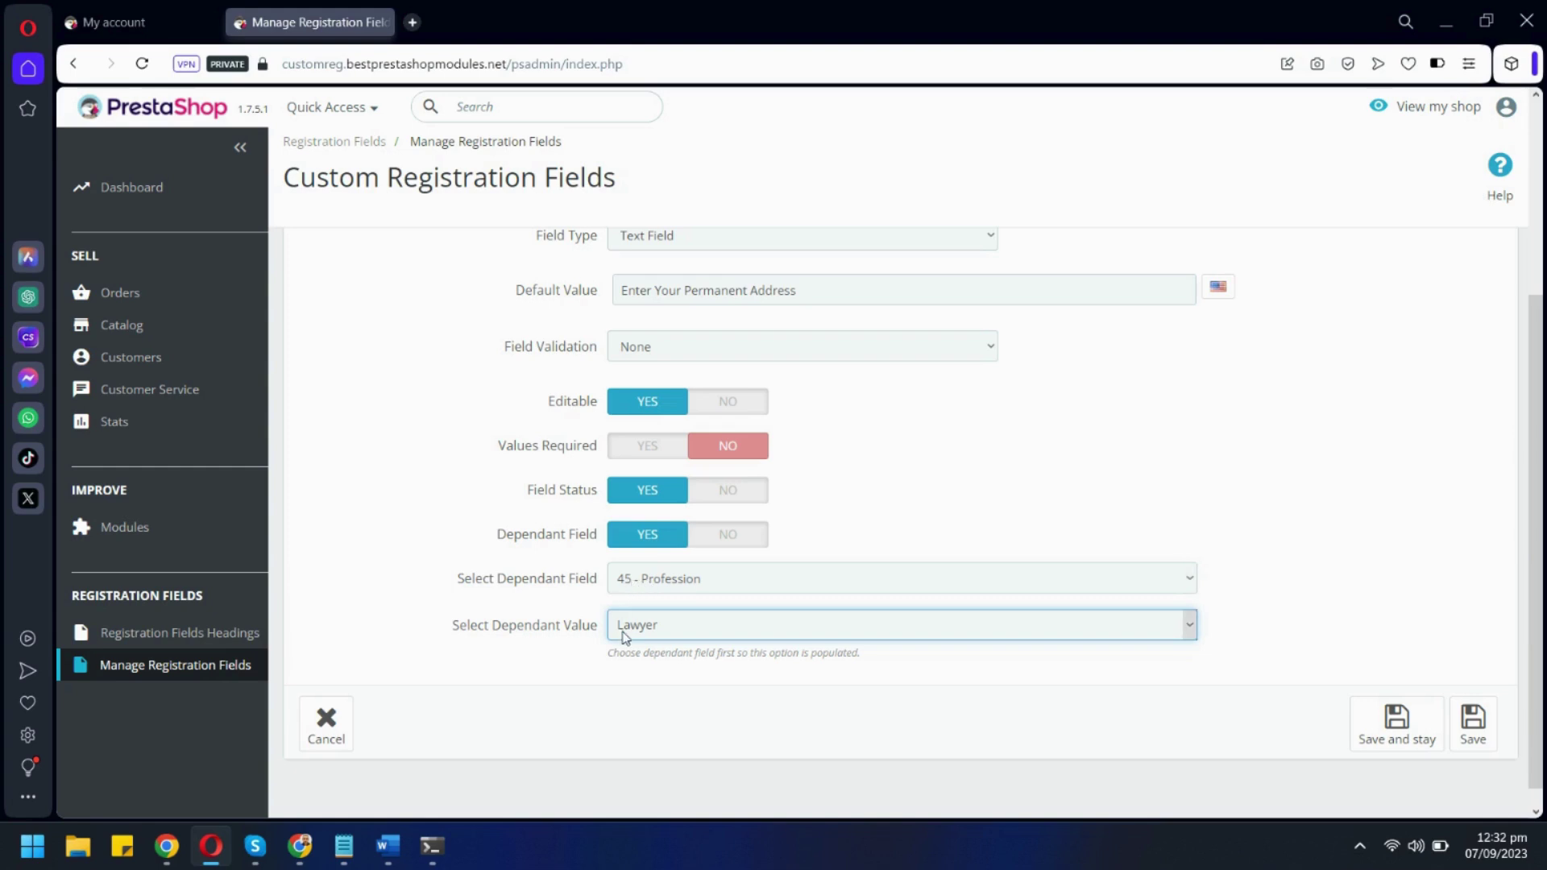
pyautogui.scroll(-1, 637, 637)
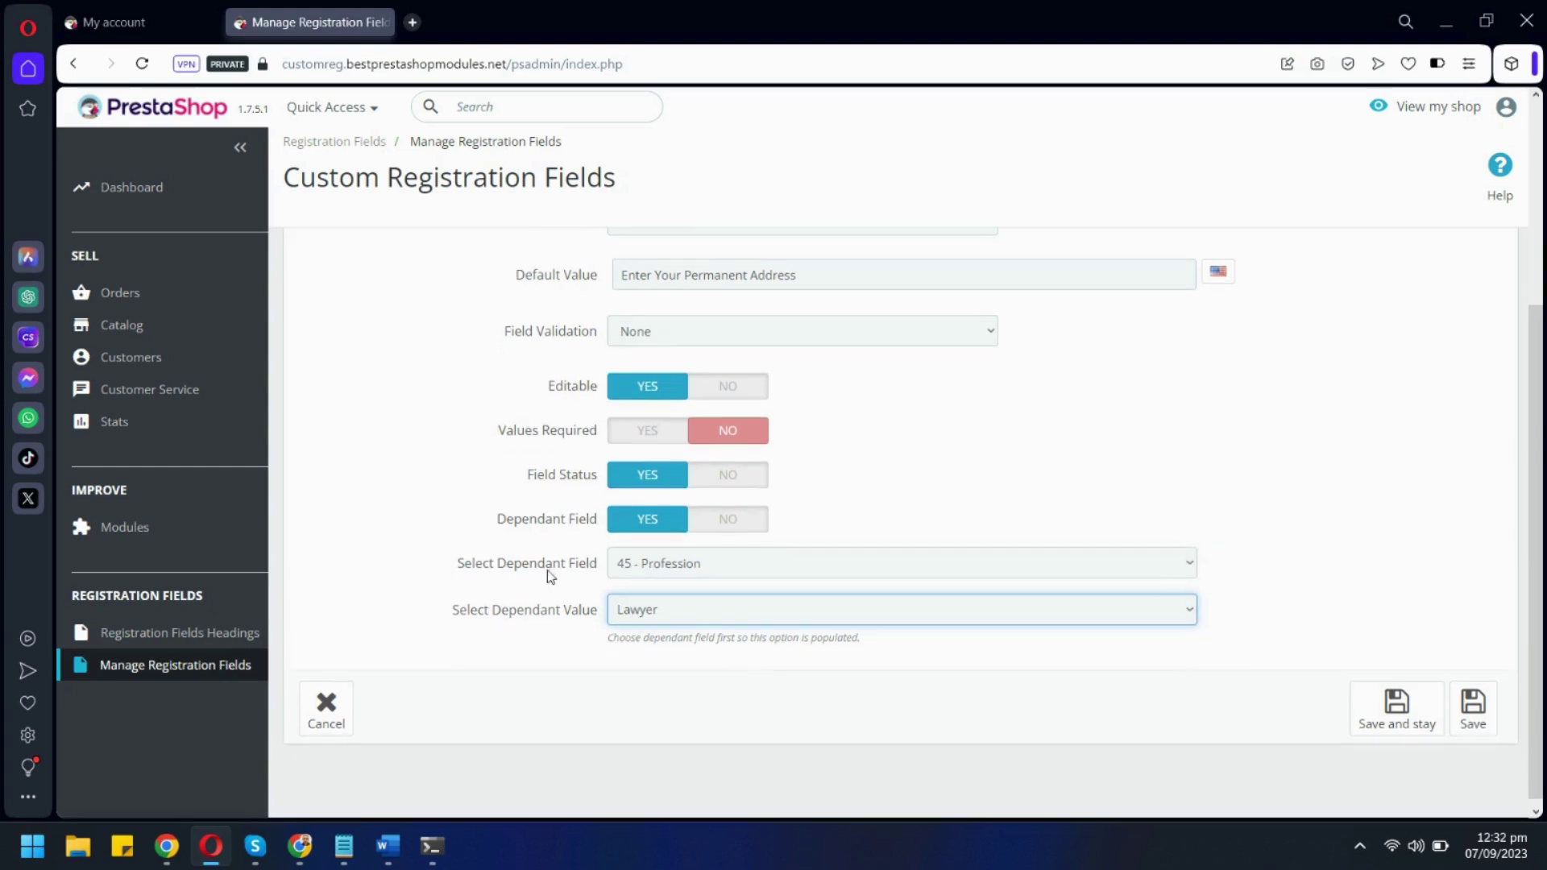
pyautogui.click(666, 568)
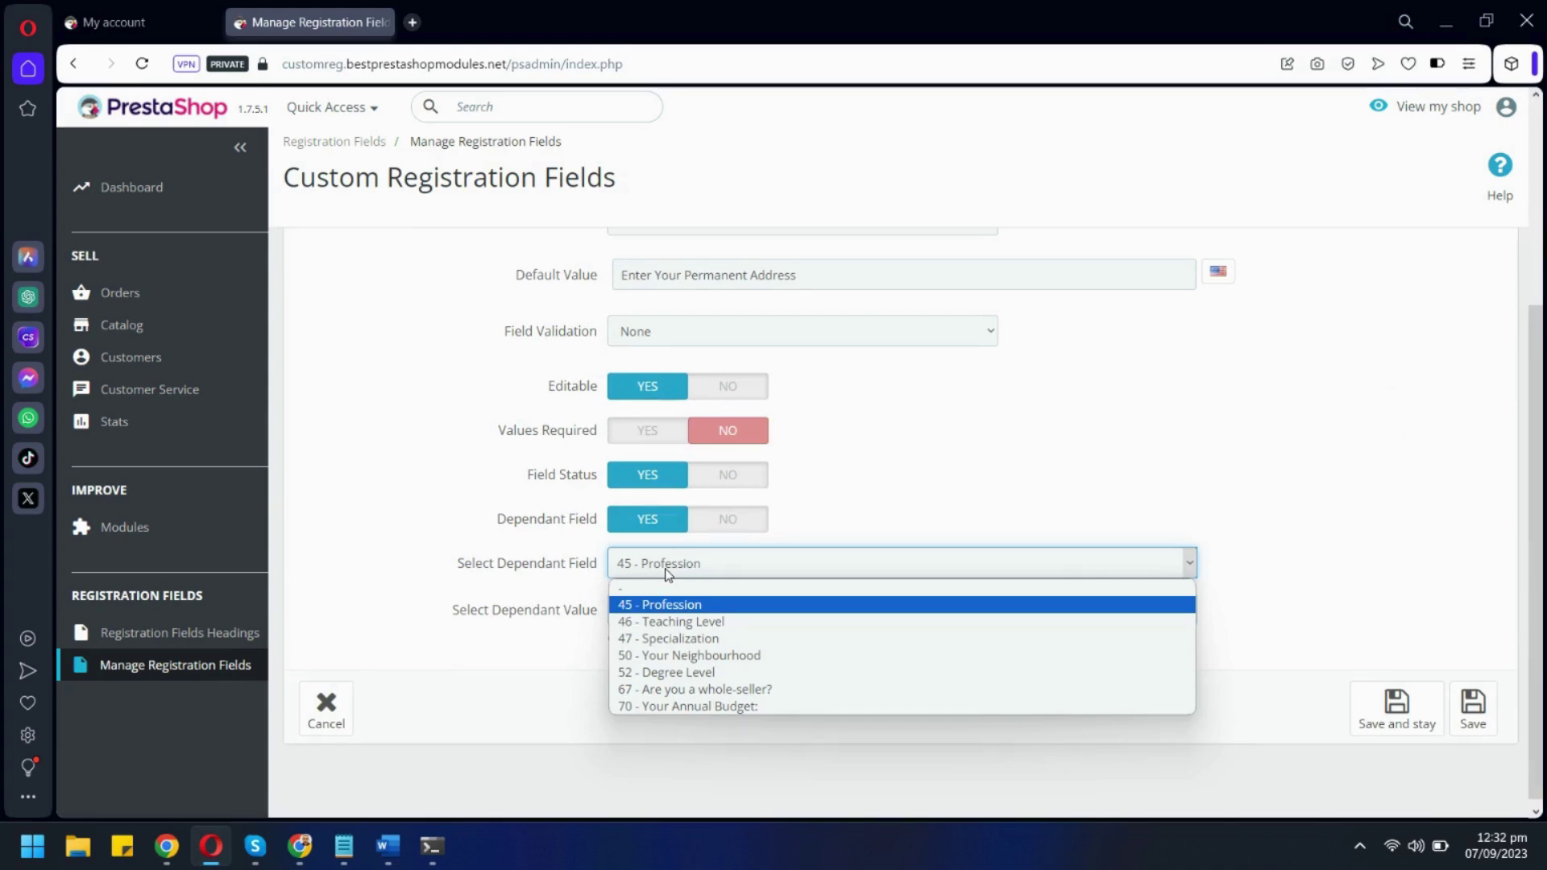
pyautogui.click(703, 524)
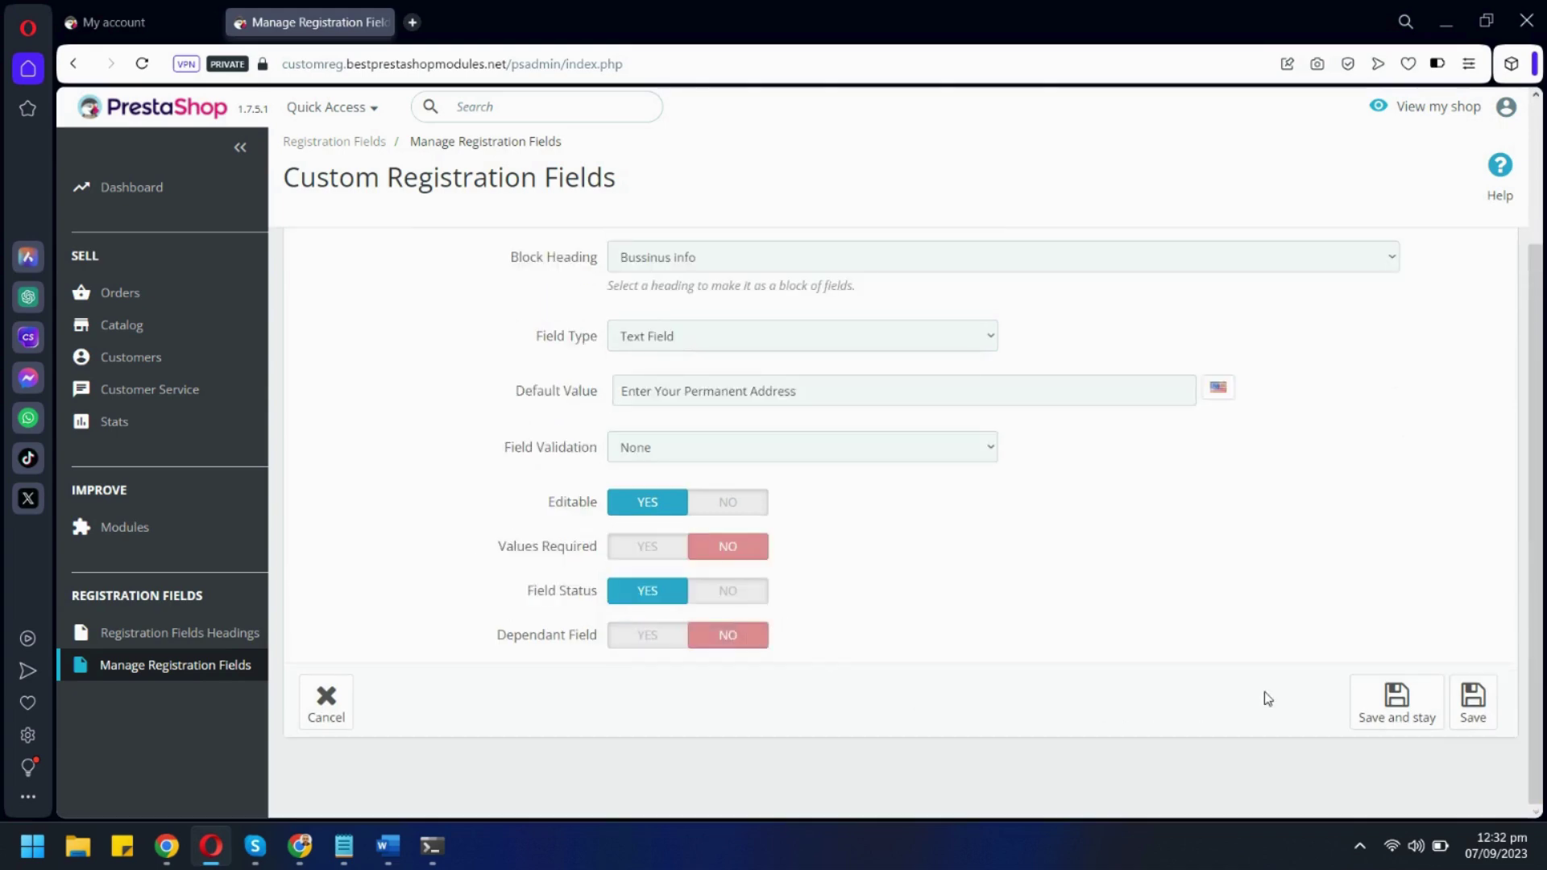
# Save the new Permanent Address registration field.
pyautogui.click(1484, 704)
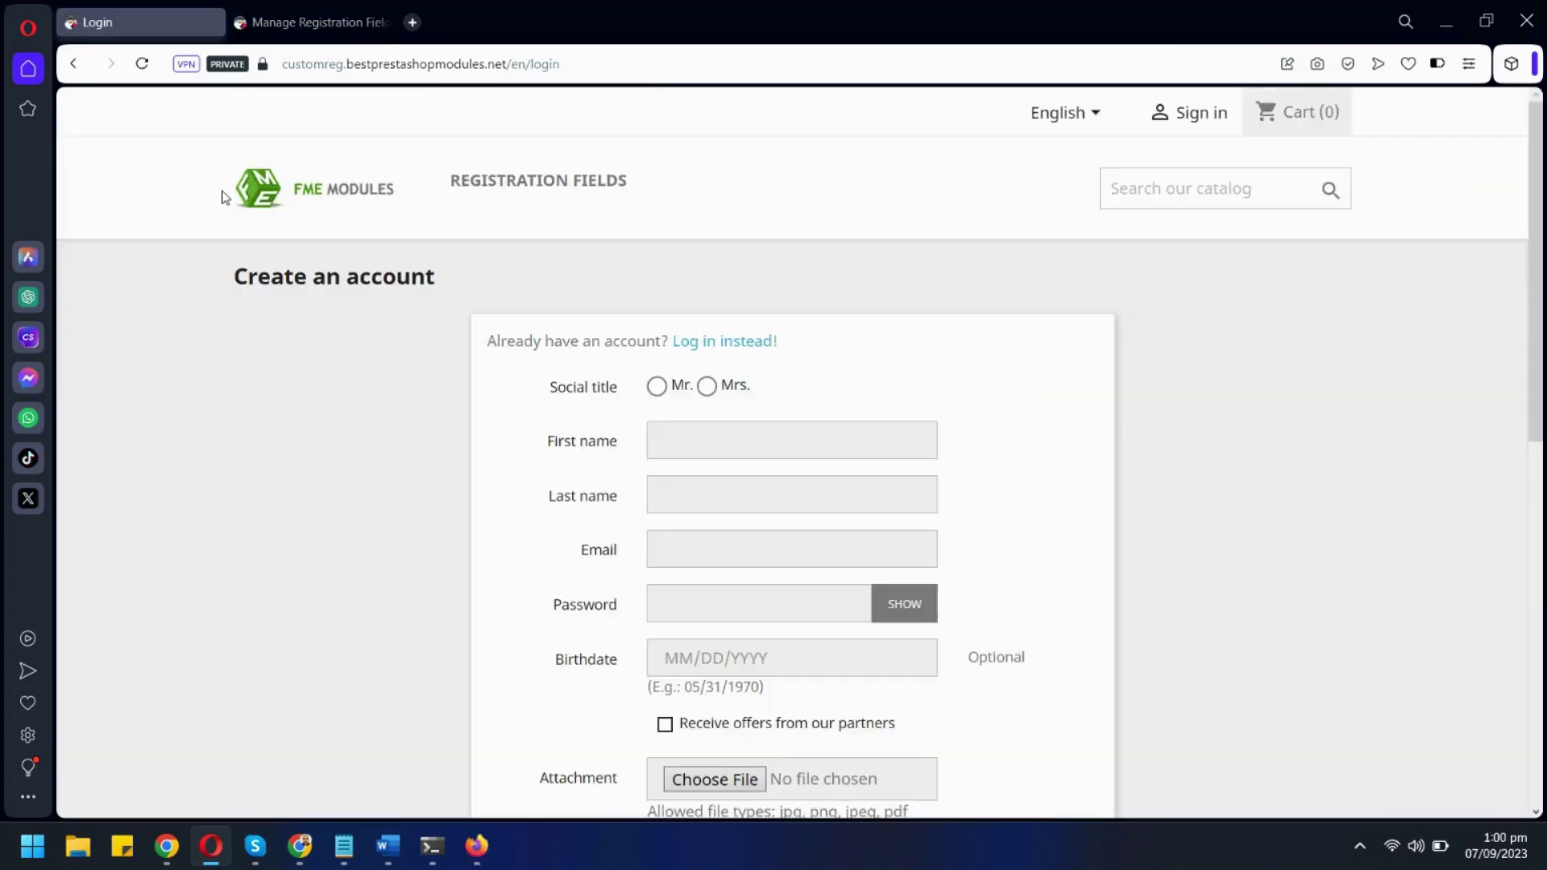
# Examine the Permanent Address field and its default text under Bussinus info on the shop's Create an account form.
pyautogui.scroll(-7, 223, 195)
pyautogui.scroll(-3, 225, 197)
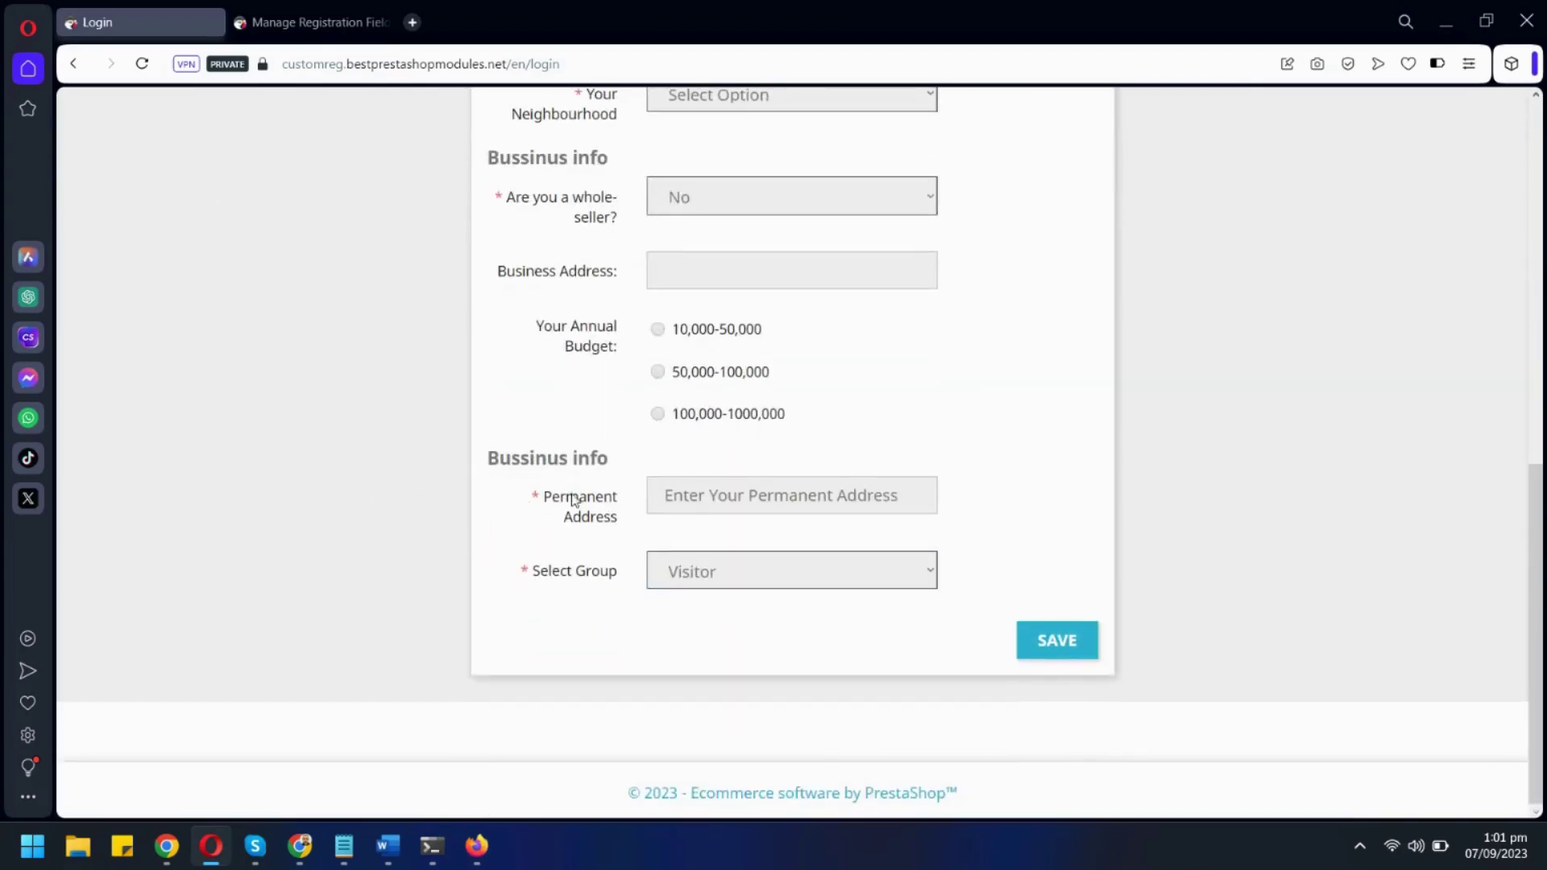
pyautogui.click(701, 500)
pyautogui.doubleClick(710, 495)
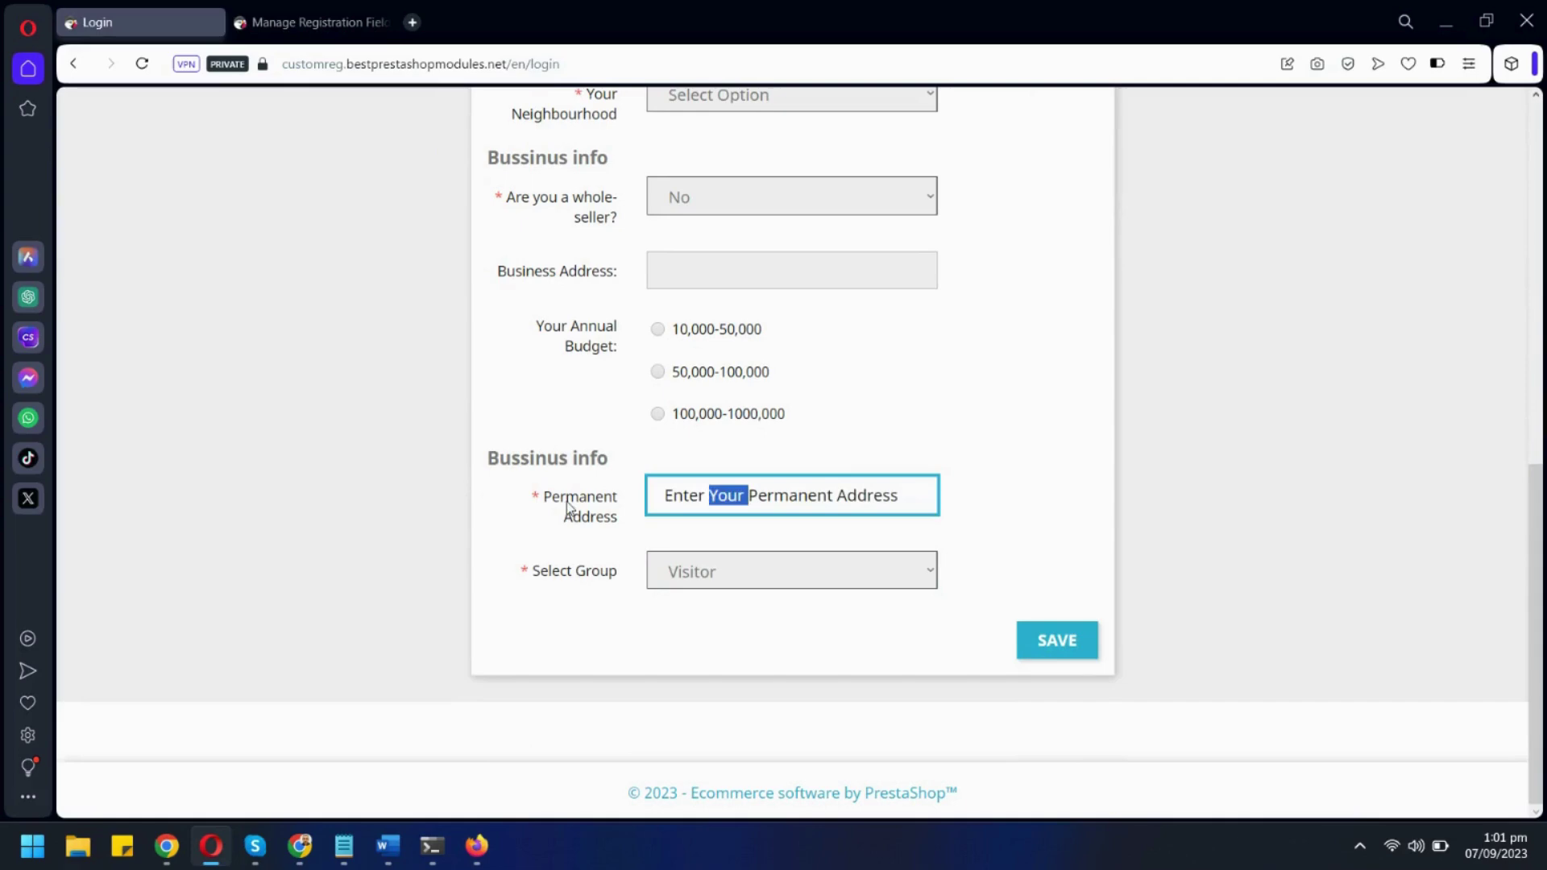
pyautogui.click(571, 508)
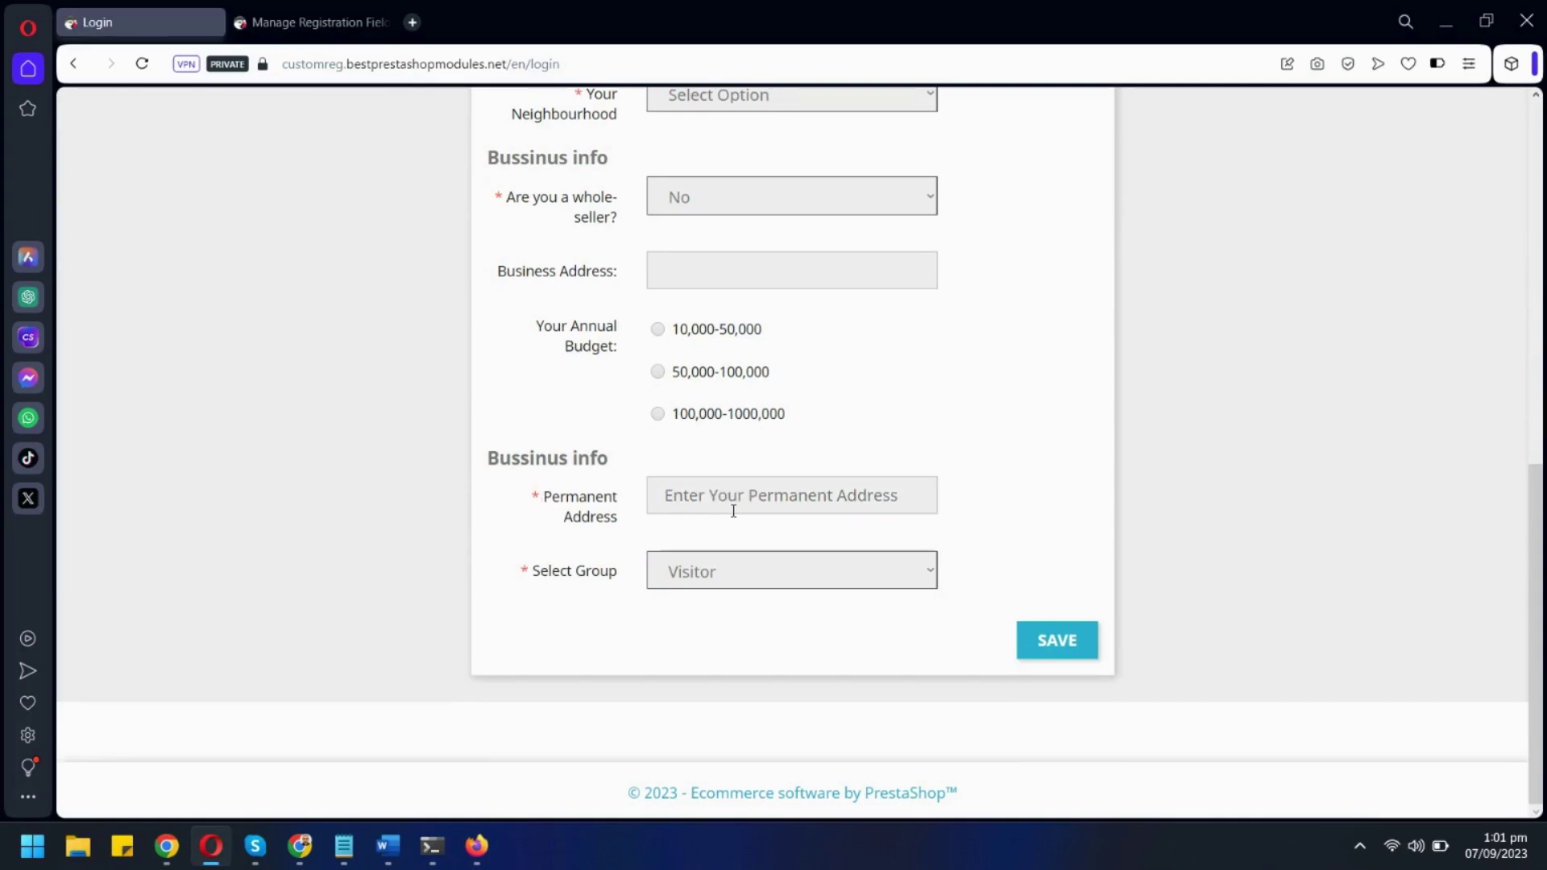